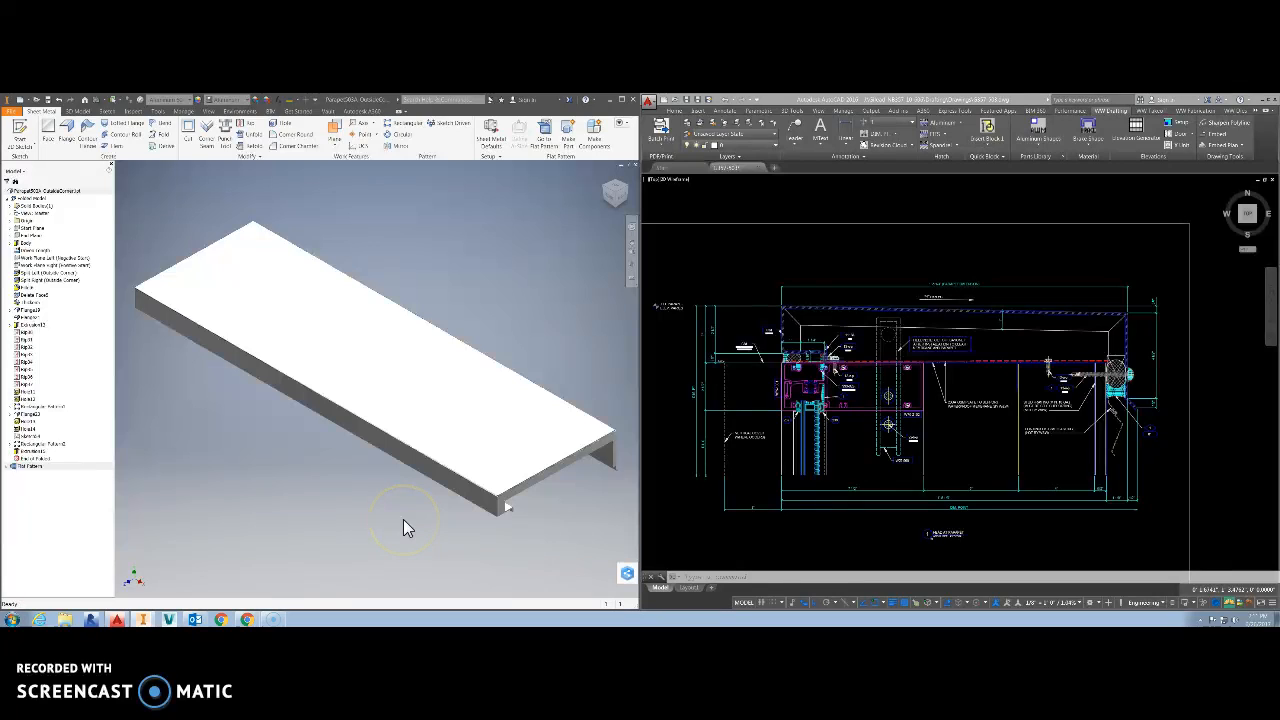
Step: Examine the parapet section detail in AutoCAD and compare it with the sheet metal coping model in Inventor
click(770, 350)
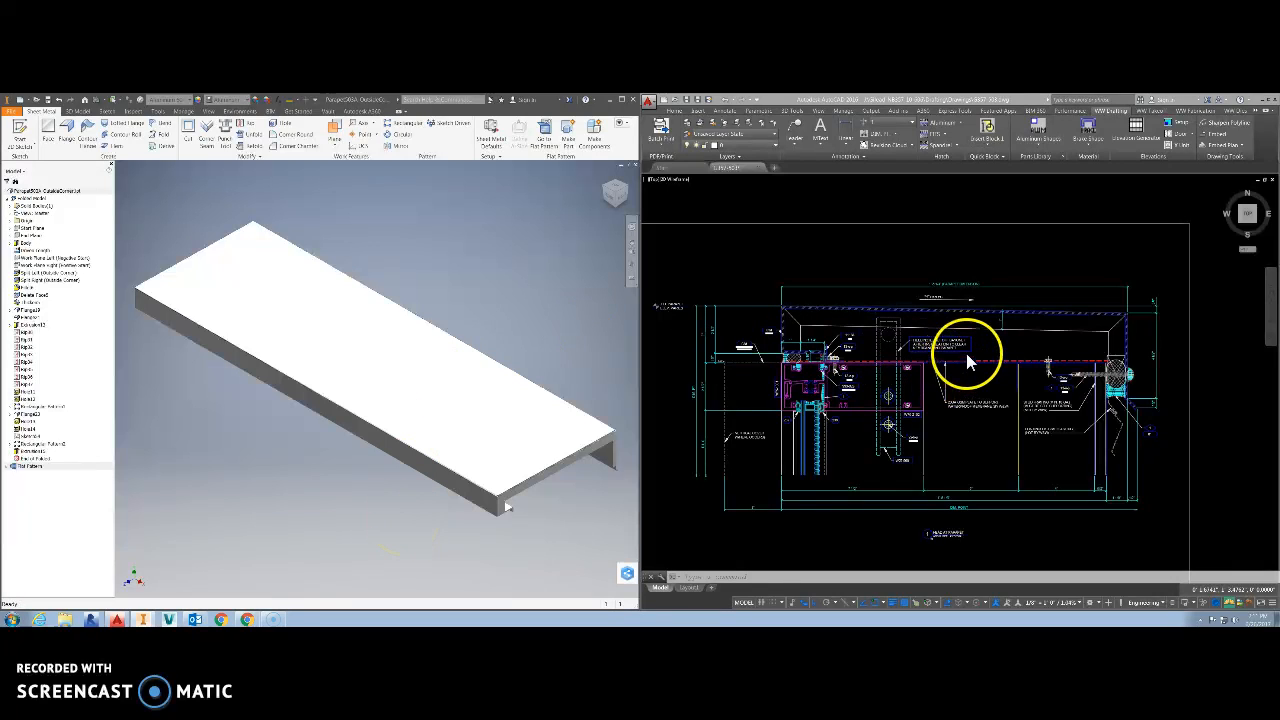
click(1000, 343)
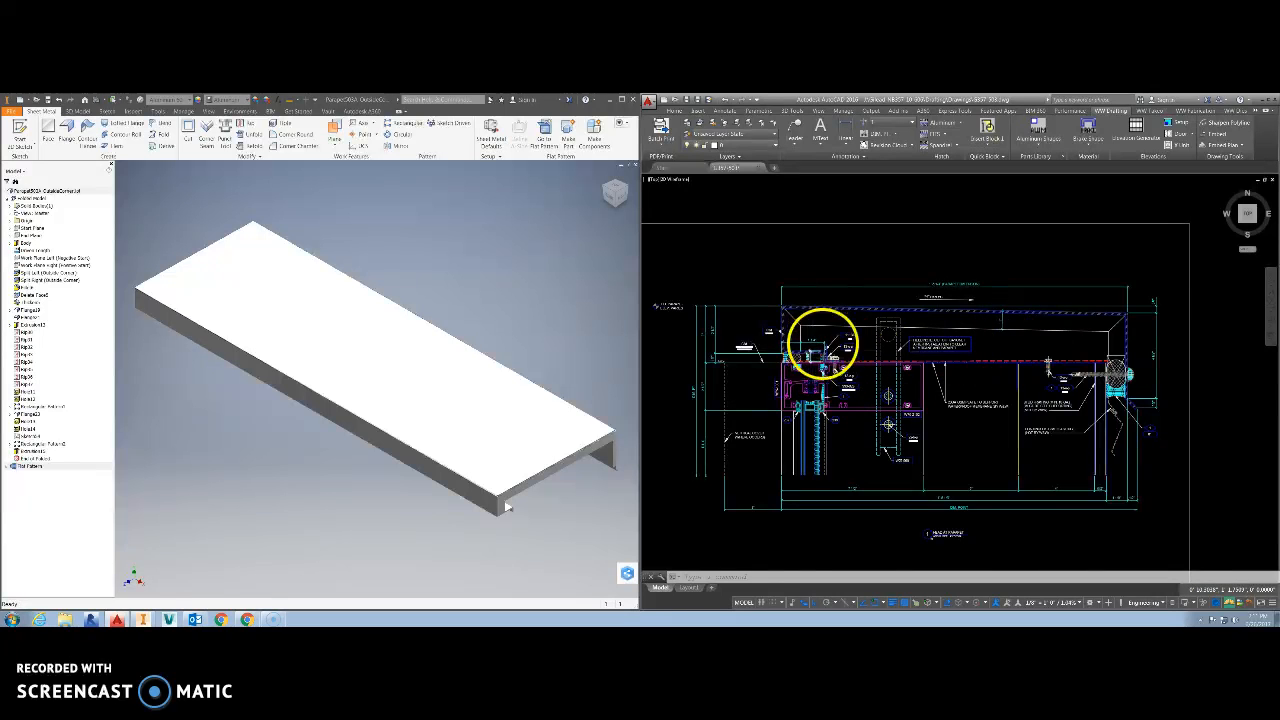
scroll(820, 350, up, 6)
scroll(960, 355, down, 5)
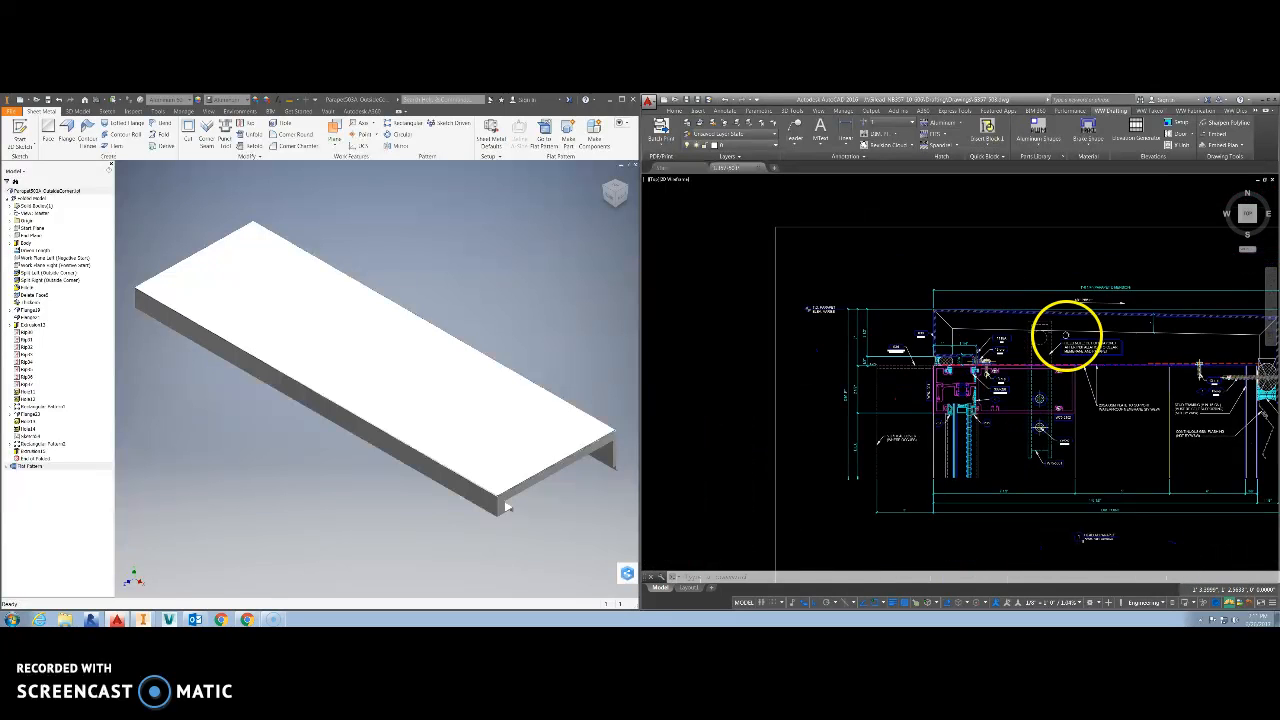
scroll(889, 333, up, 2)
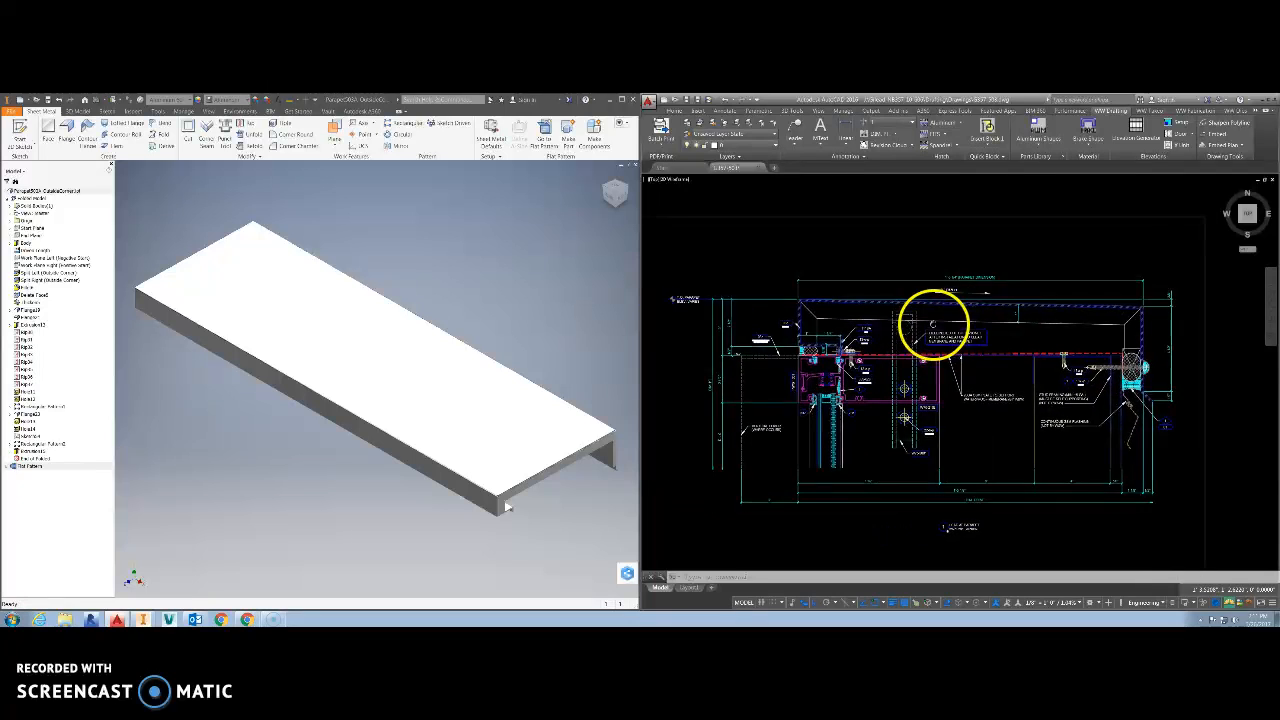
scroll(988, 333, up, 4)
scroll(1077, 371, down, 2)
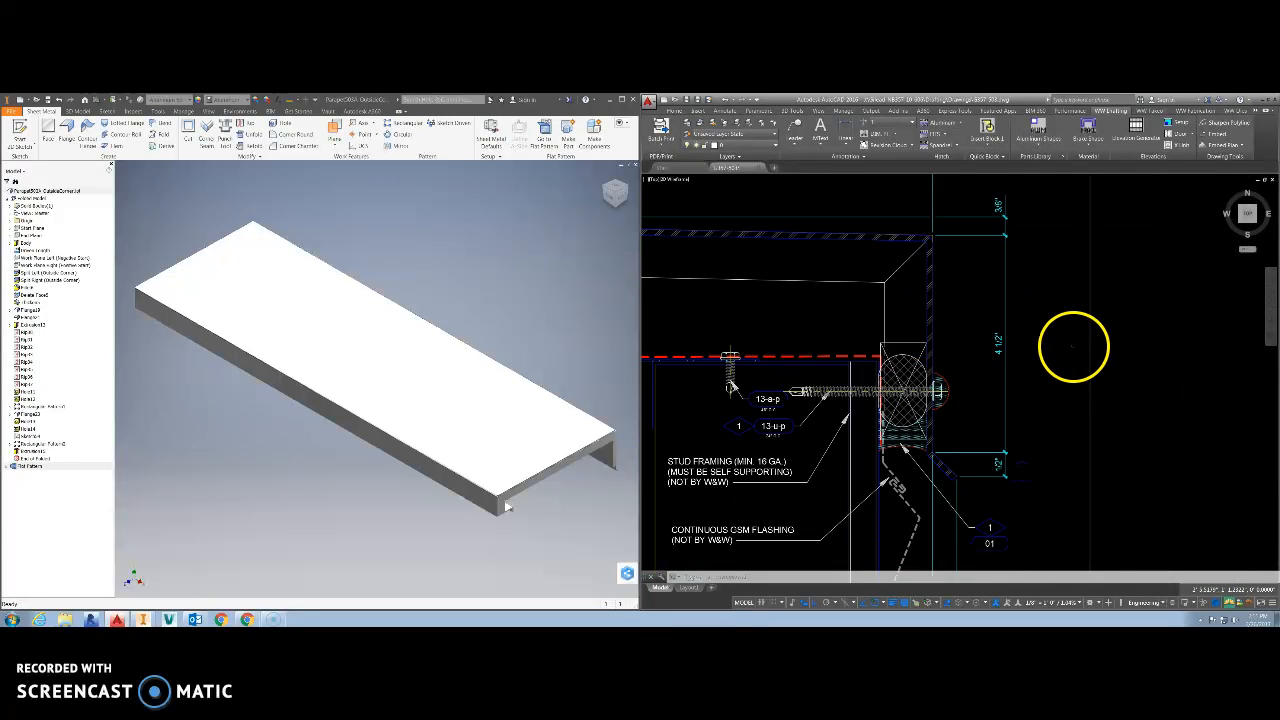
scroll(1009, 349, down, 4)
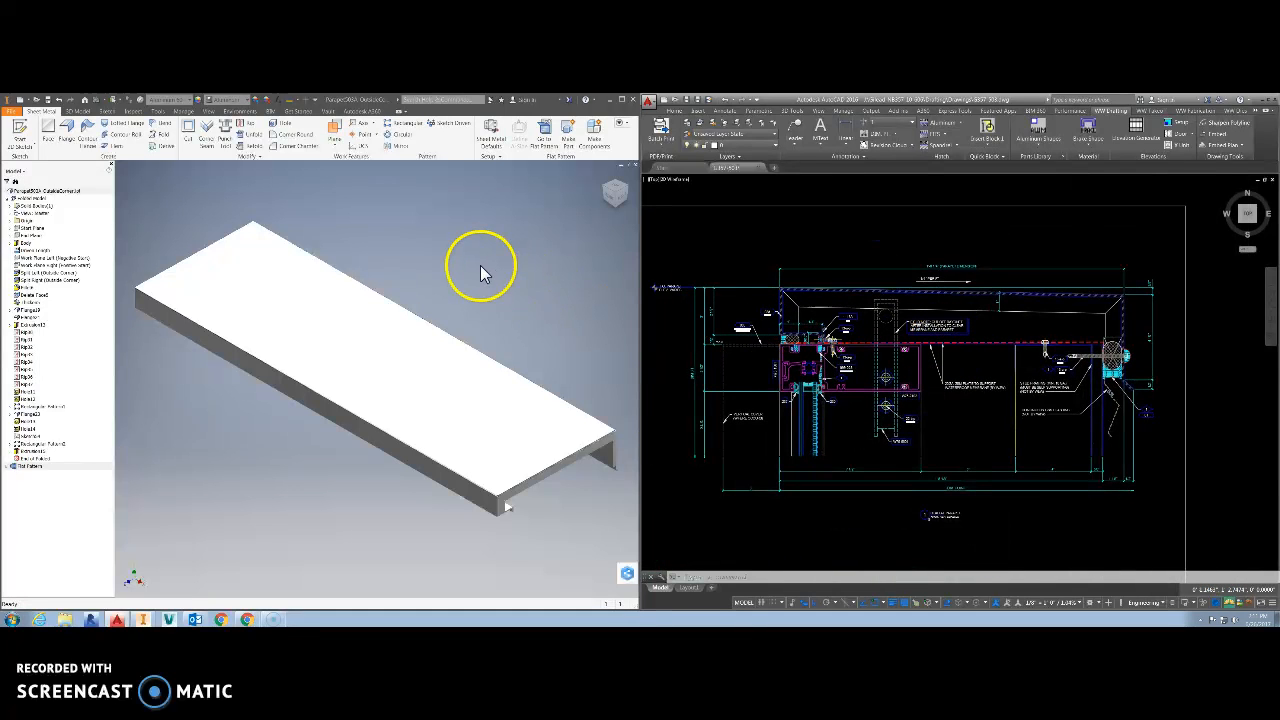
mouse_move(380, 349)
shift+middle_down()
mouse_move(331, 337)
mouse_move(326, 317)
mouse_move(378, 353)
shift+middle_up()
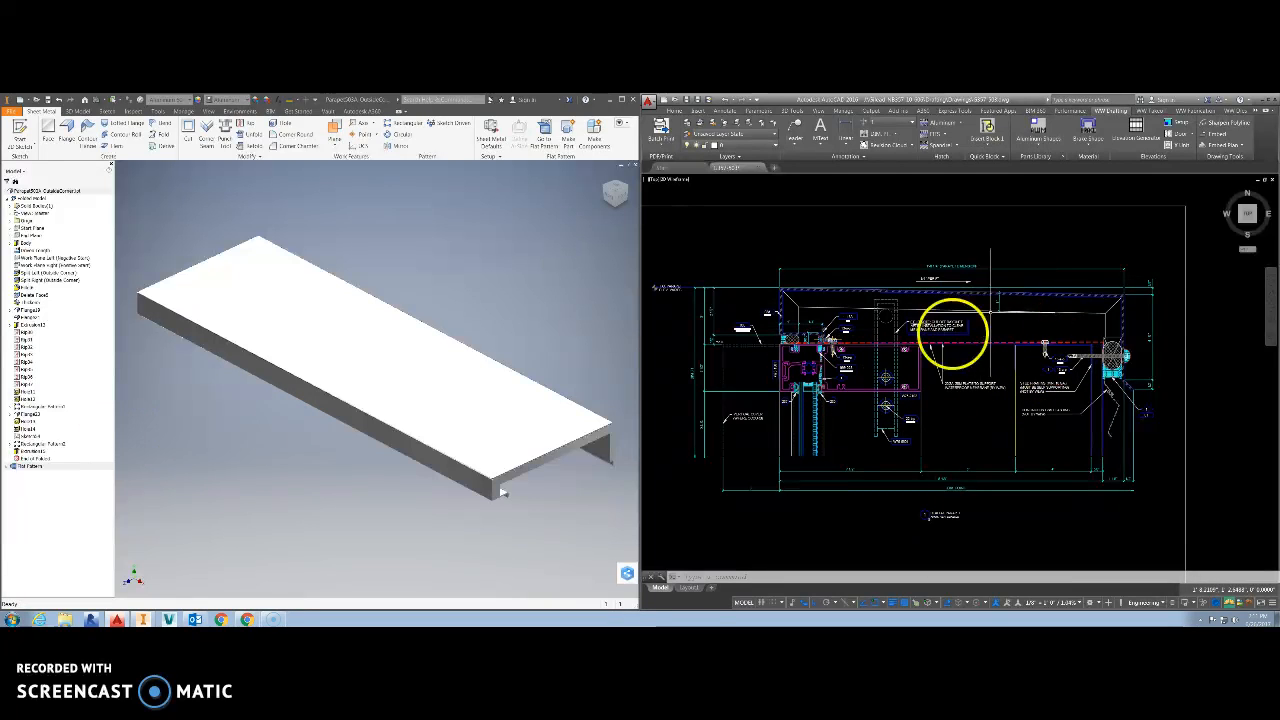
Step: Roll the feature history back to just after the Body feature and open its profile sketch for editing, viewed face-on
click(445, 280)
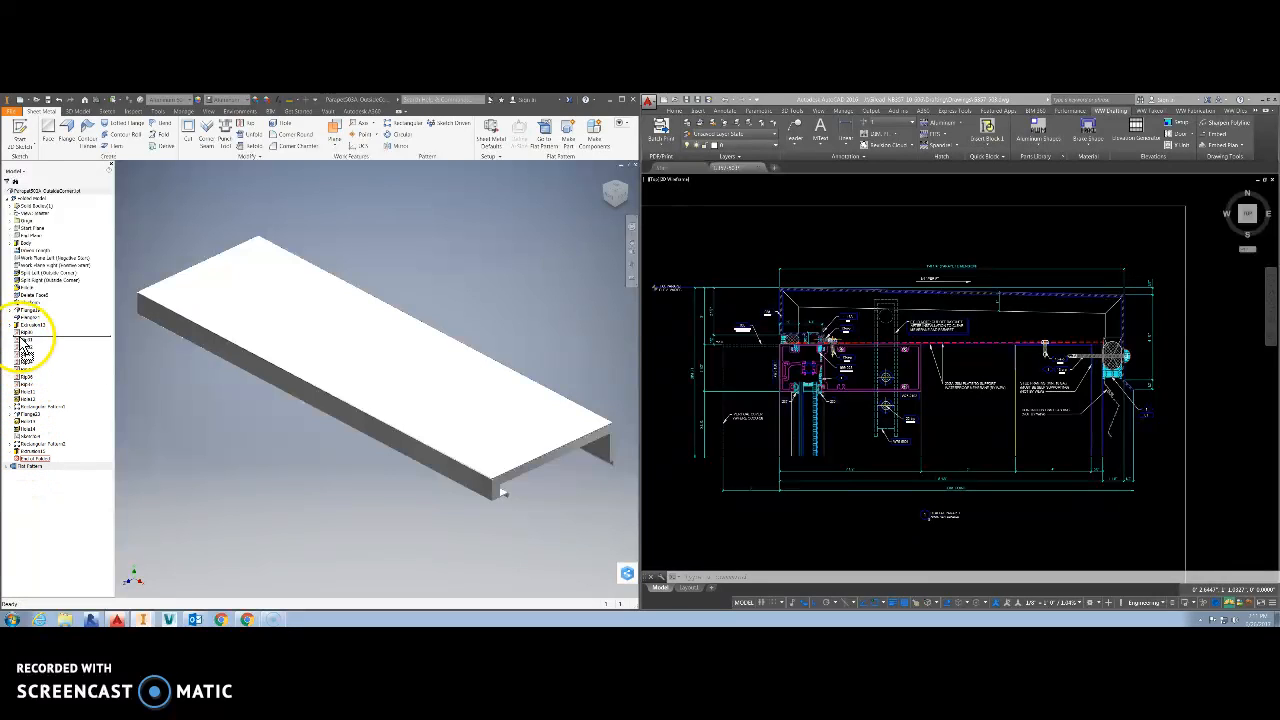
drag(13, 254, 14, 250)
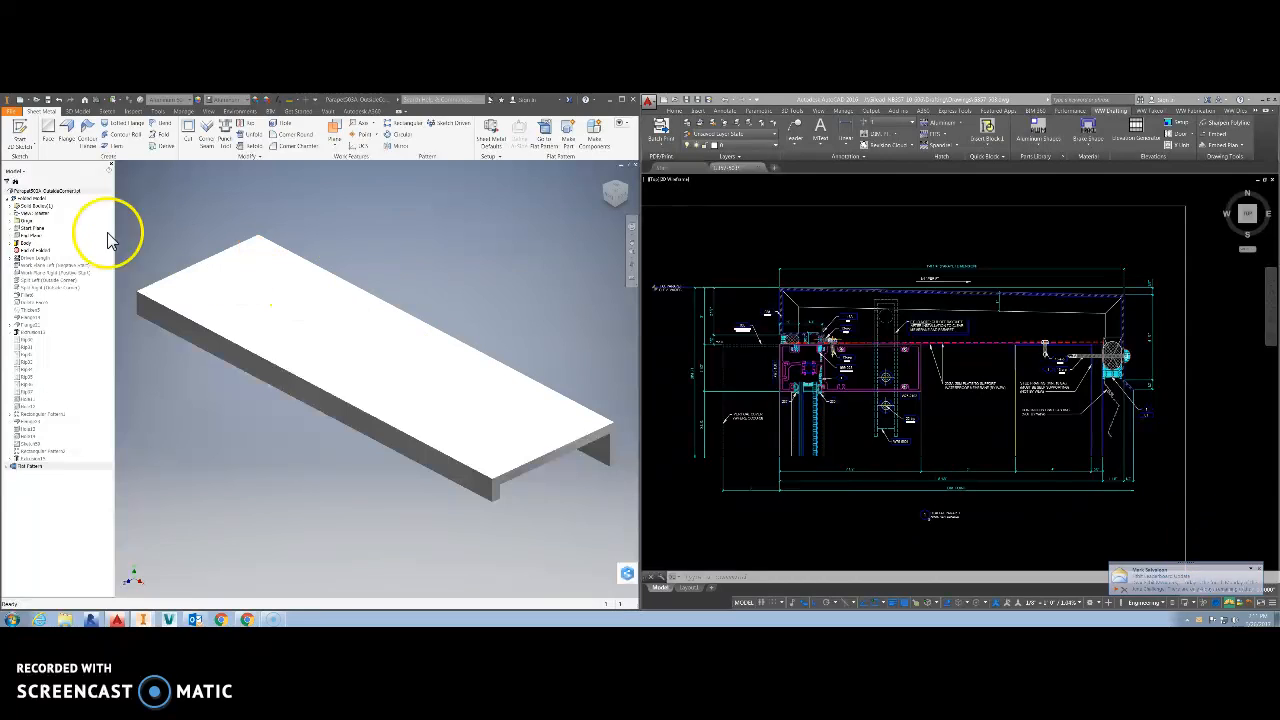
click(10, 243)
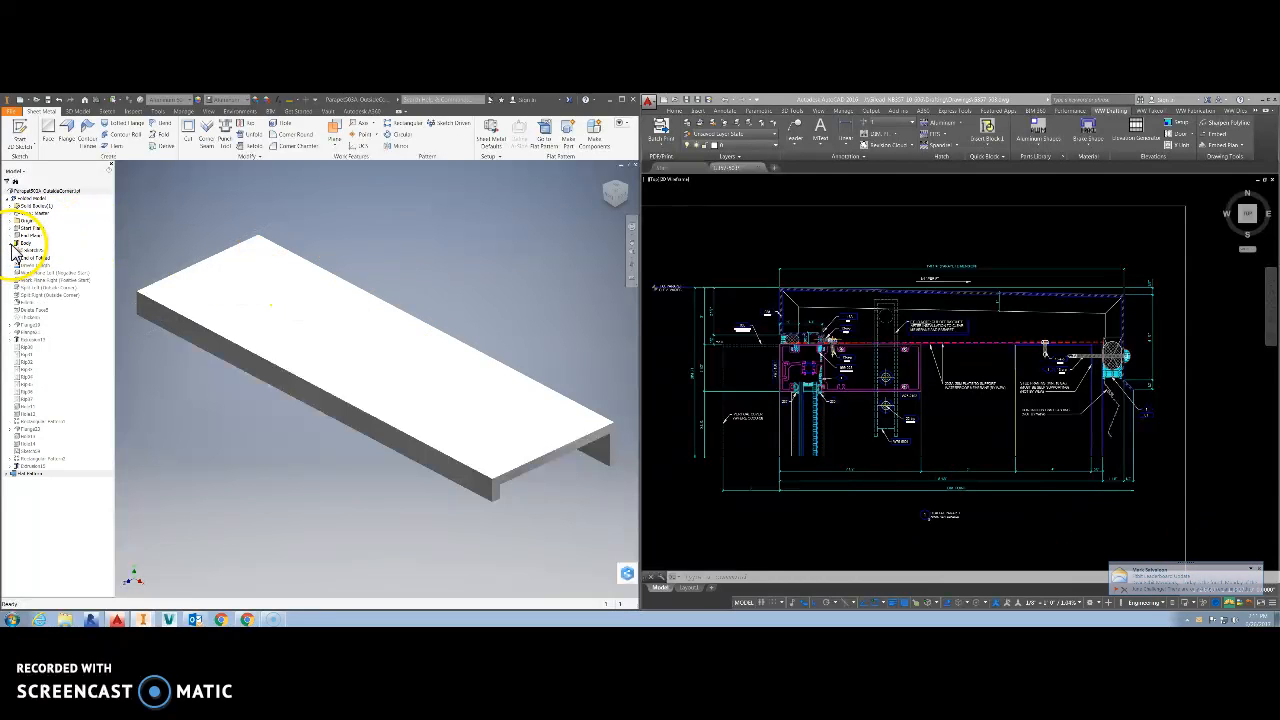
double_click(36, 250)
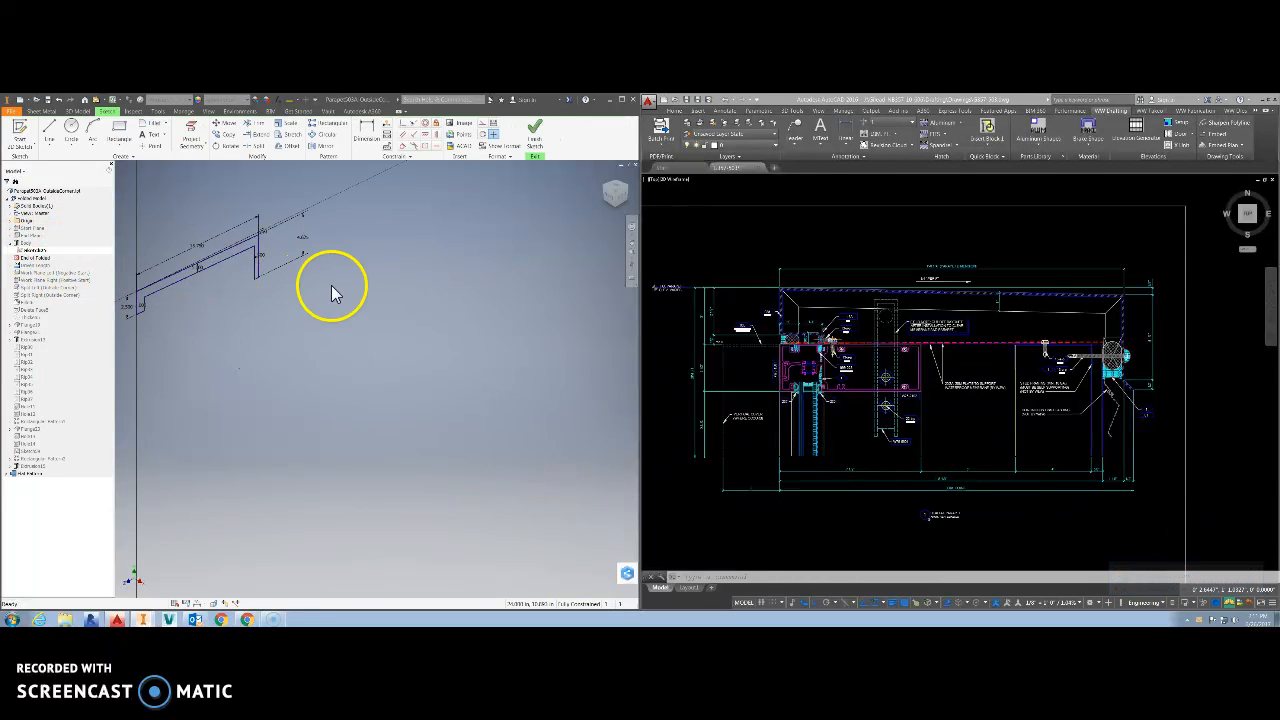
click(616, 193)
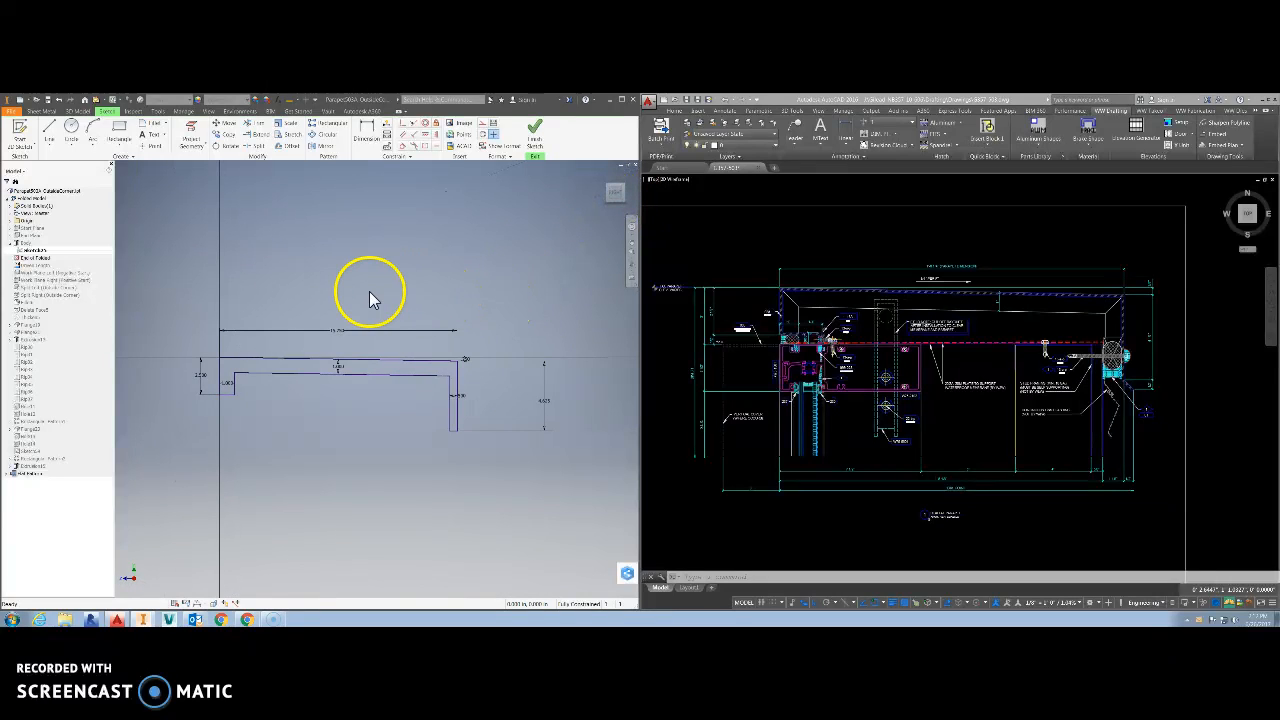
Step: Set the overall width dimension of the coping profile to 20
scroll(263, 366, up, 3)
scroll(263, 345, down, 2)
mouse_move(304, 347)
middle_down()
mouse_move(311, 315)
mouse_move(380, 320)
middle_up()
scroll(230, 333, up, 3)
scroll(230, 347, down, 2)
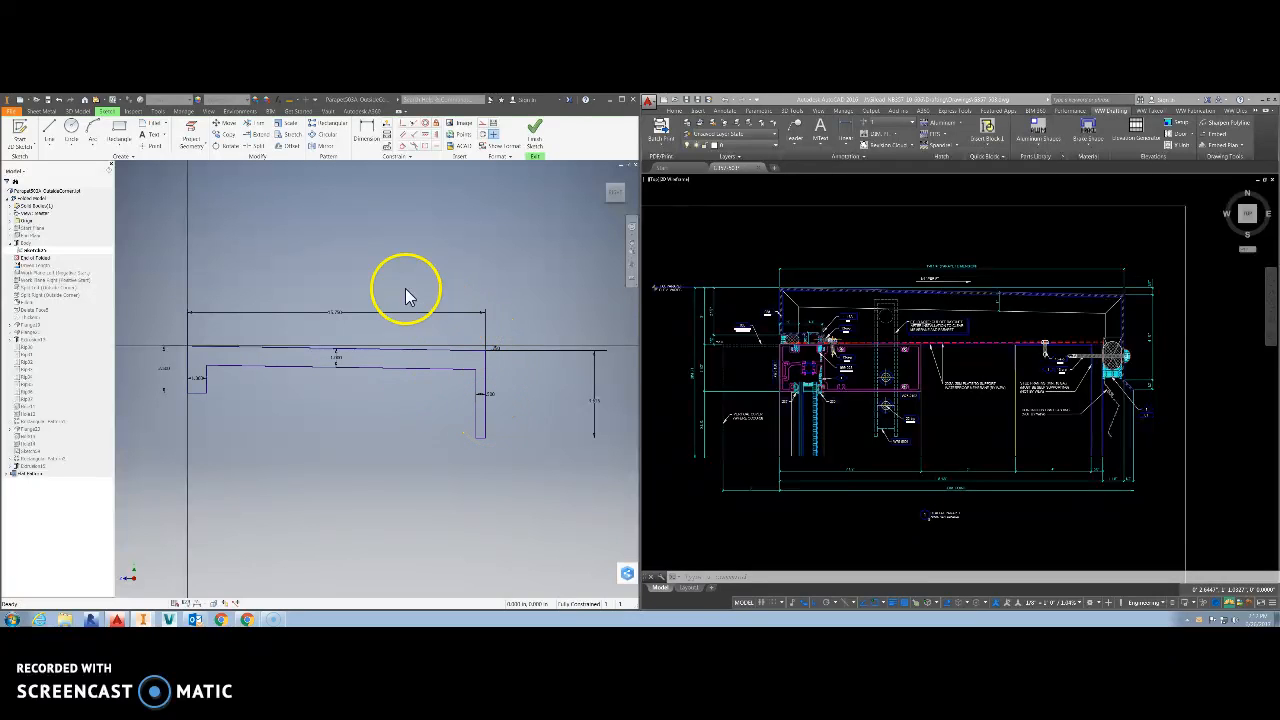
middle_drag(409, 284, 400, 266)
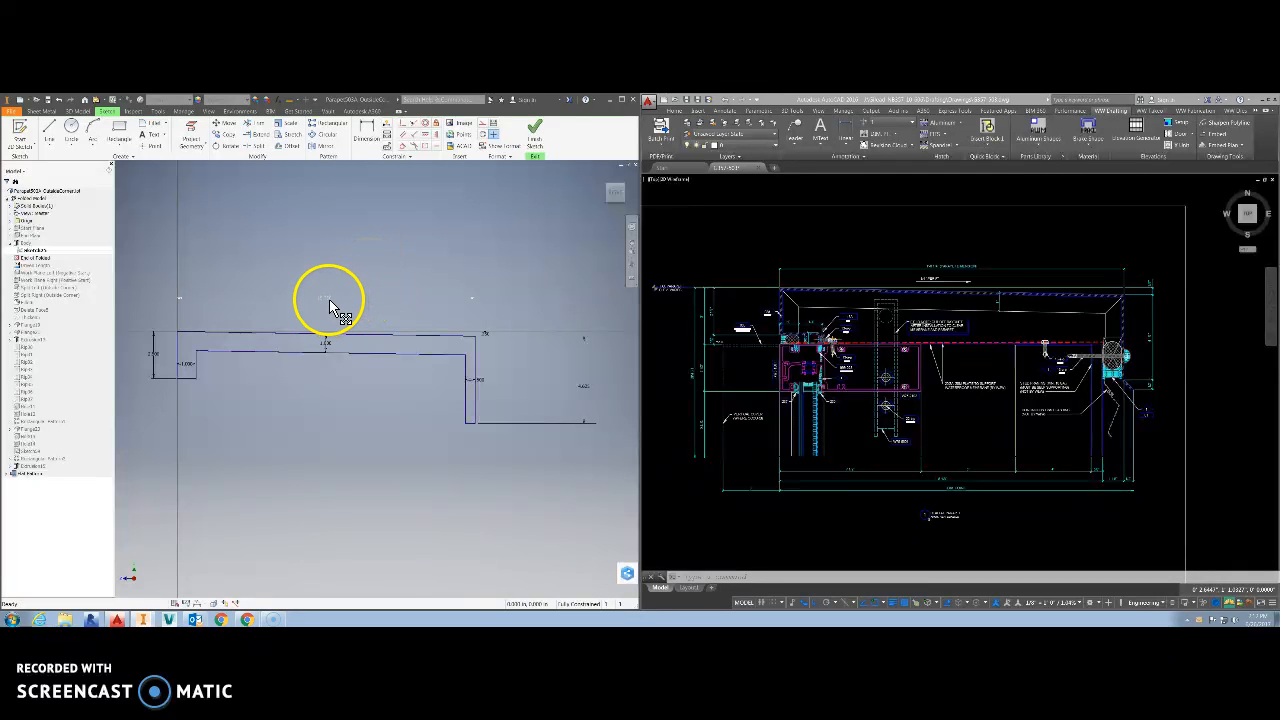
scroll(329, 307, down, 1)
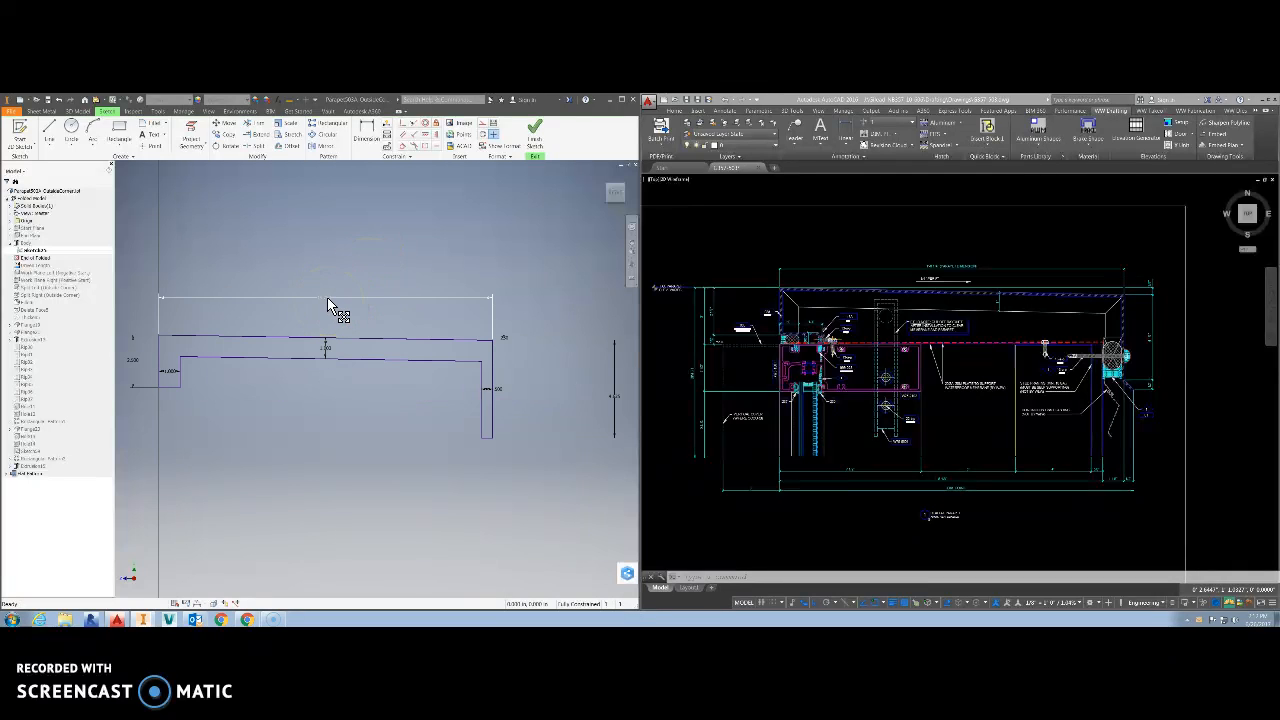
click(327, 297)
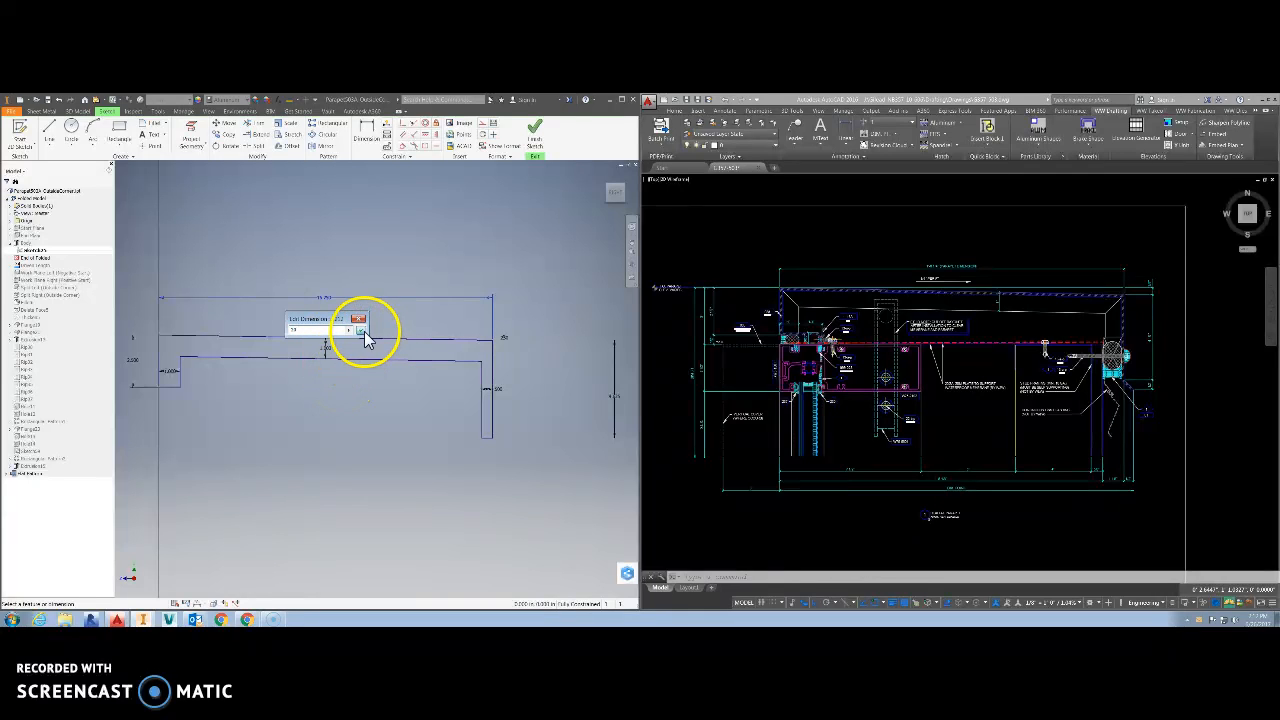
click(360, 331)
scroll(415, 383, up, 3)
scroll(318, 388, down, 3)
middle_drag(344, 393, 298, 397)
scroll(298, 397, up, 3)
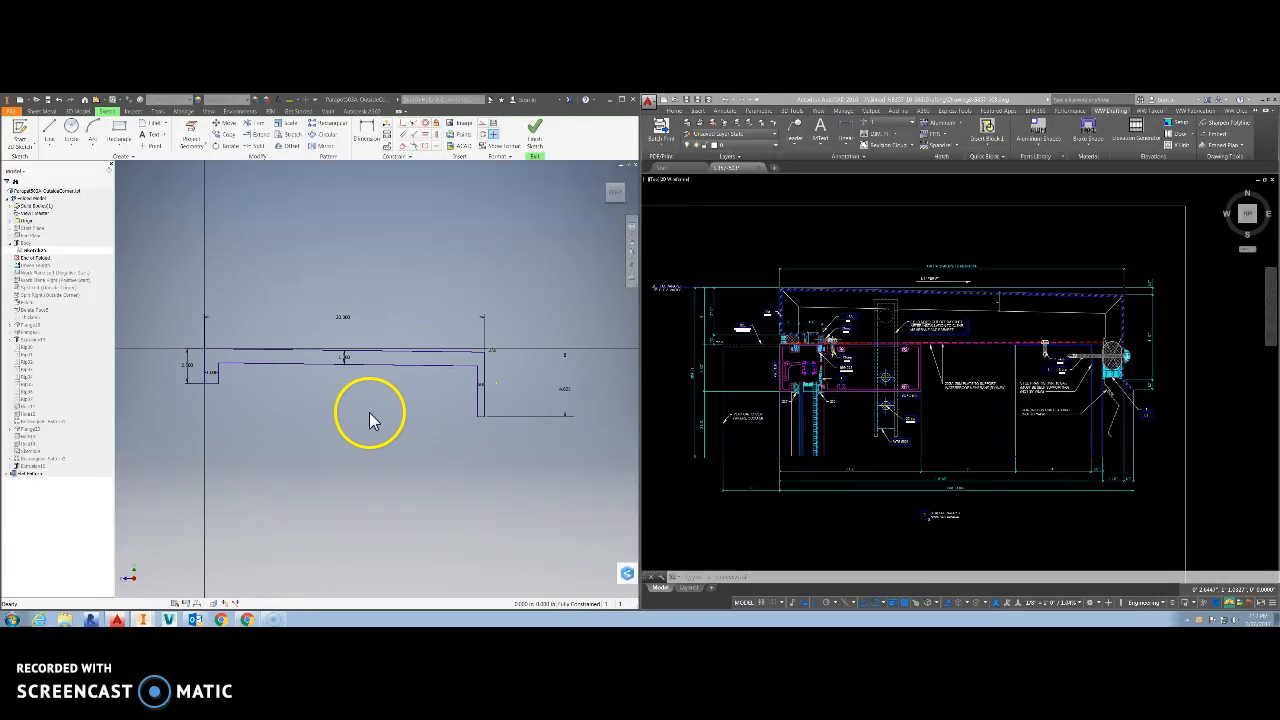
scroll(357, 405, down, 3)
scroll(357, 406, up, 2)
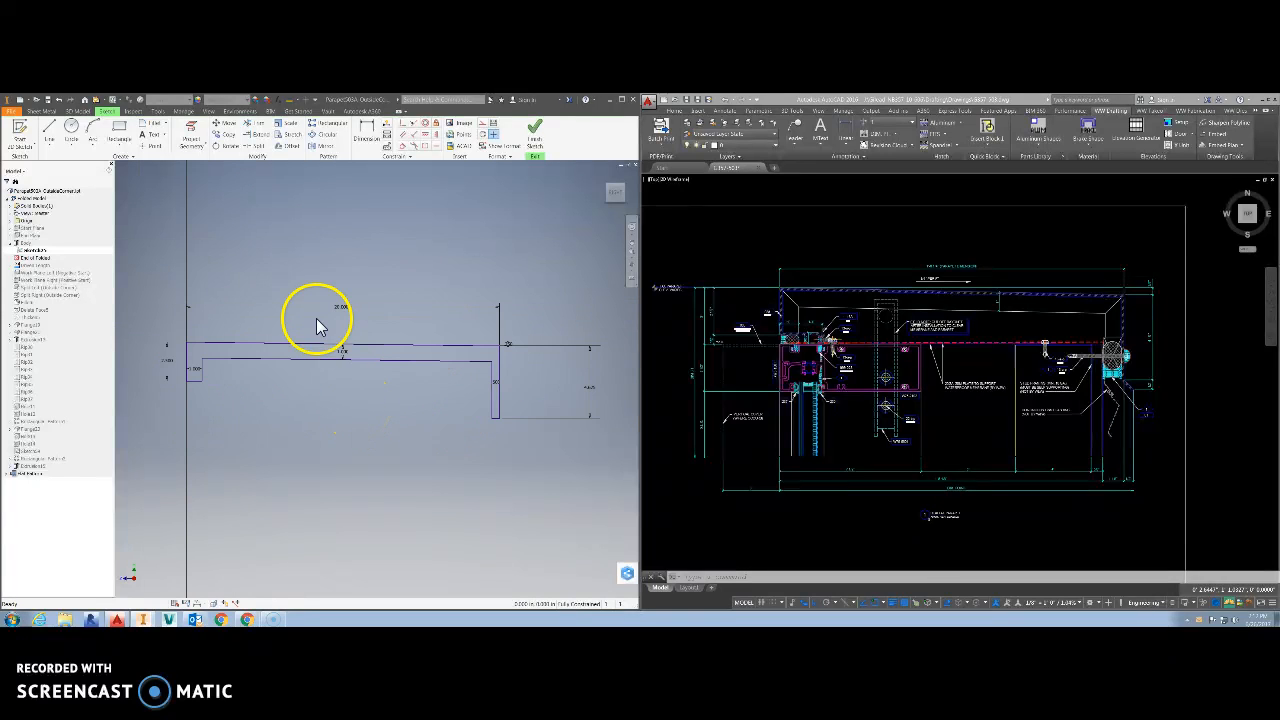
Step: Undo the last width change on the coping profile
scroll(331, 290, down, 3)
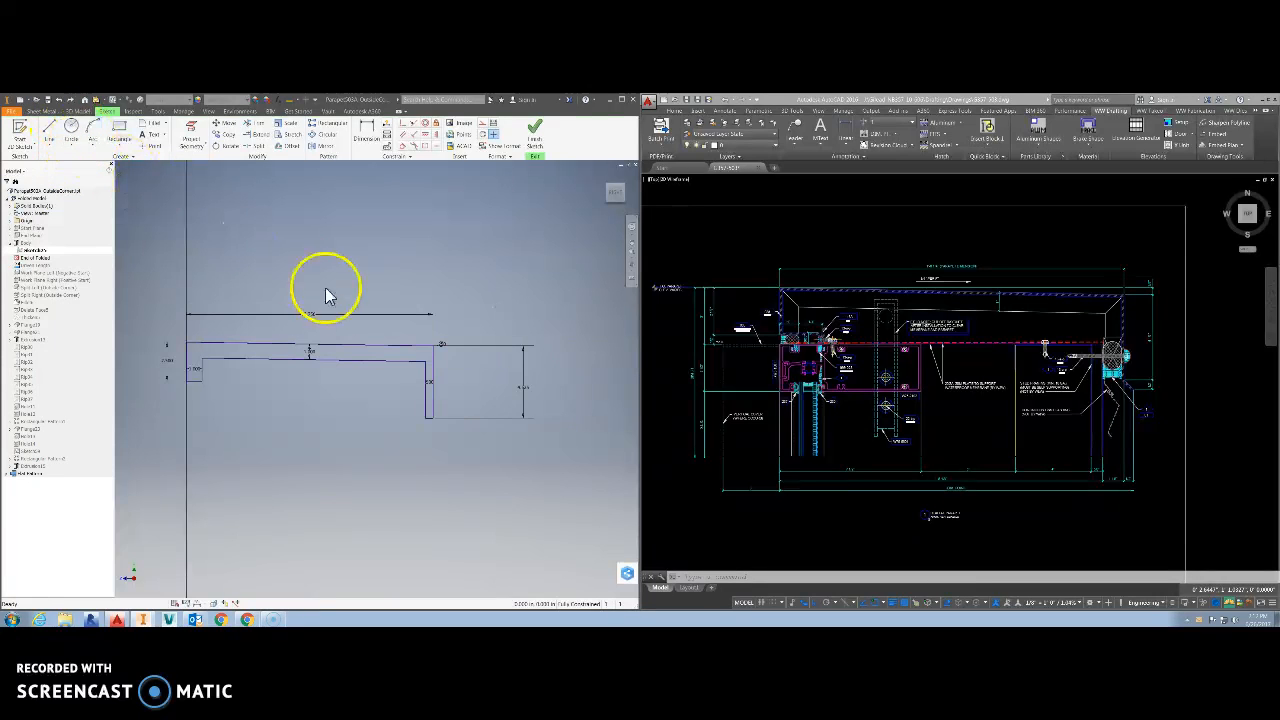
scroll(291, 382, up, 3)
middle_drag(286, 387, 335, 380)
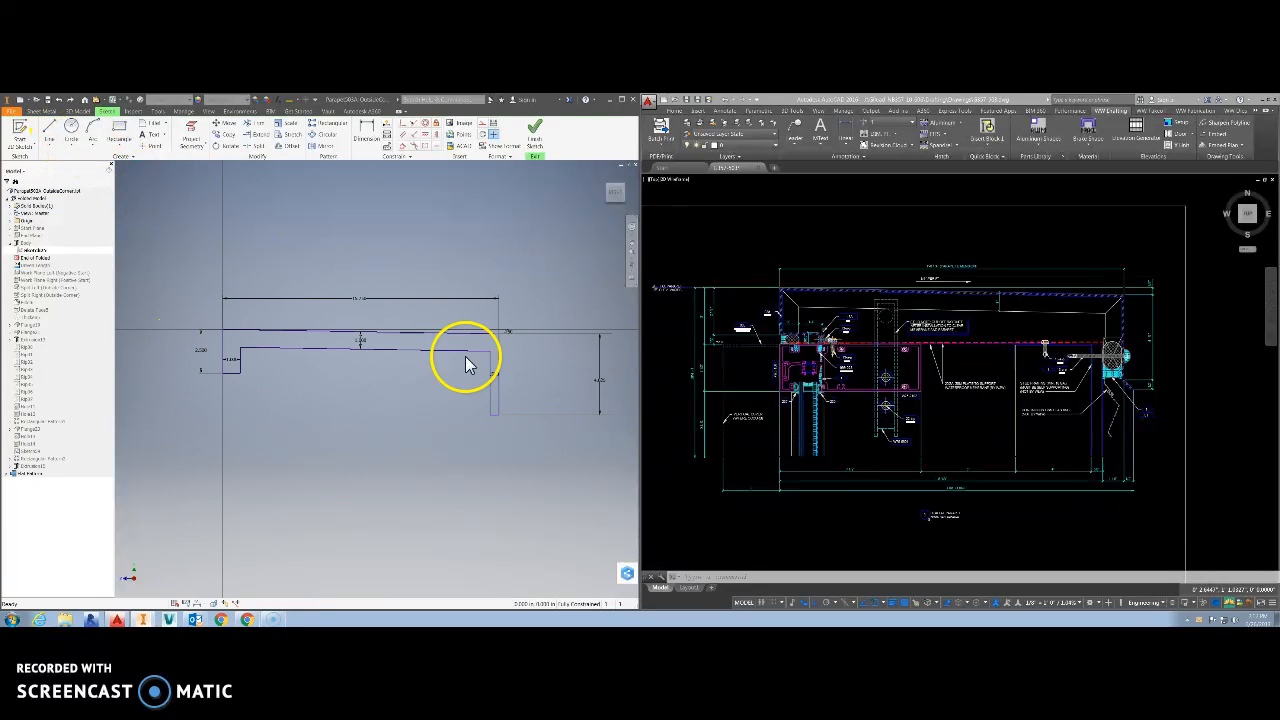
Step: Compare the coping profile with the AutoCAD section and finish editing the sketch
scroll(834, 303, up, 4)
scroll(1005, 358, down, 2)
scroll(1003, 357, down, 2)
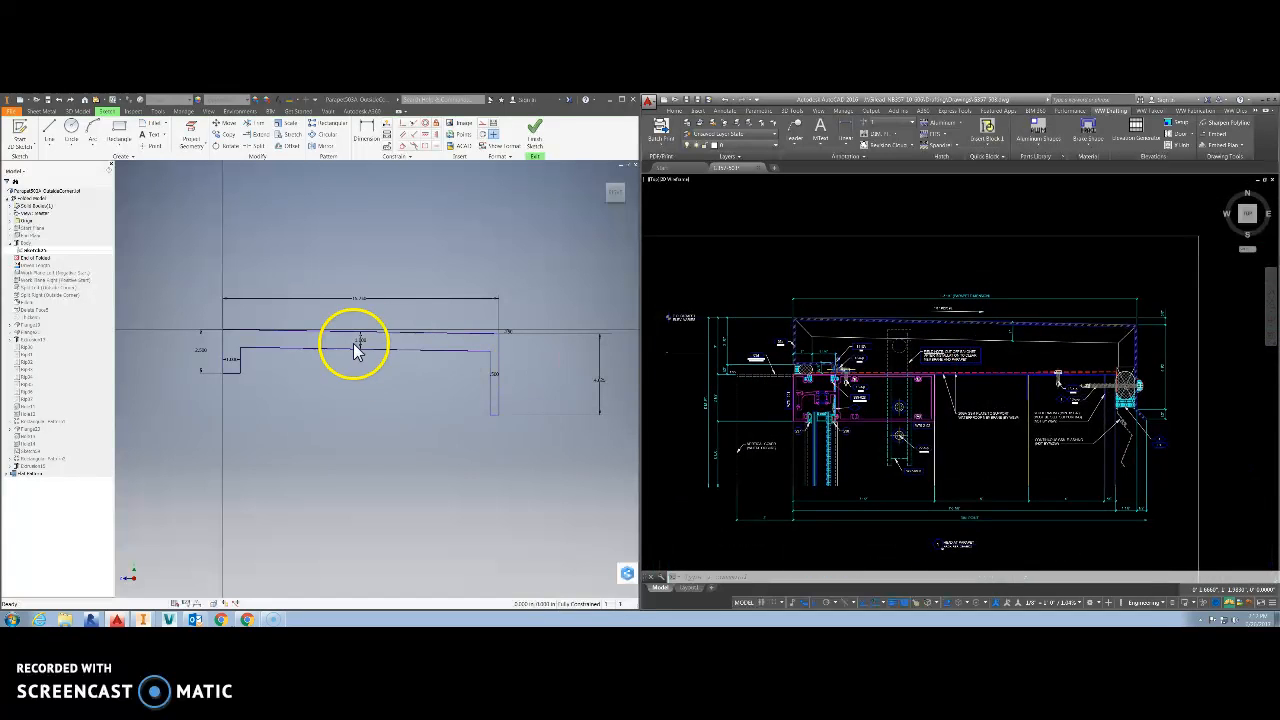
click(395, 286)
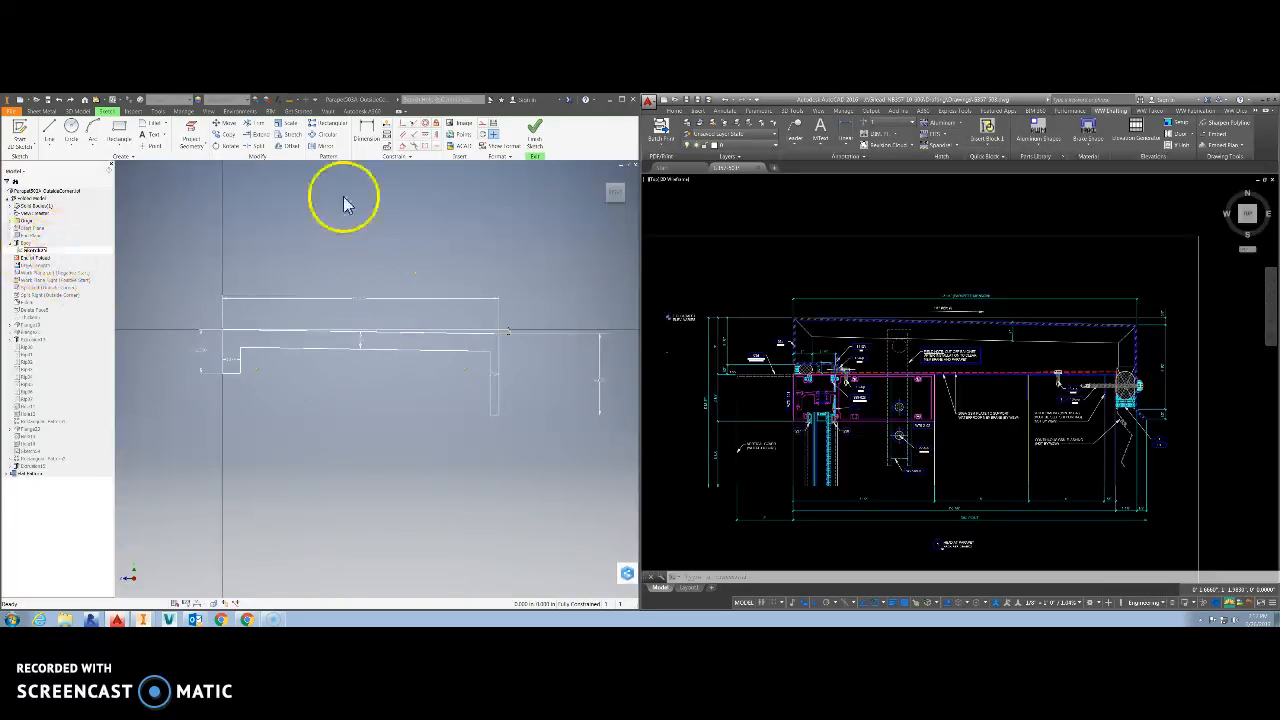
click(537, 132)
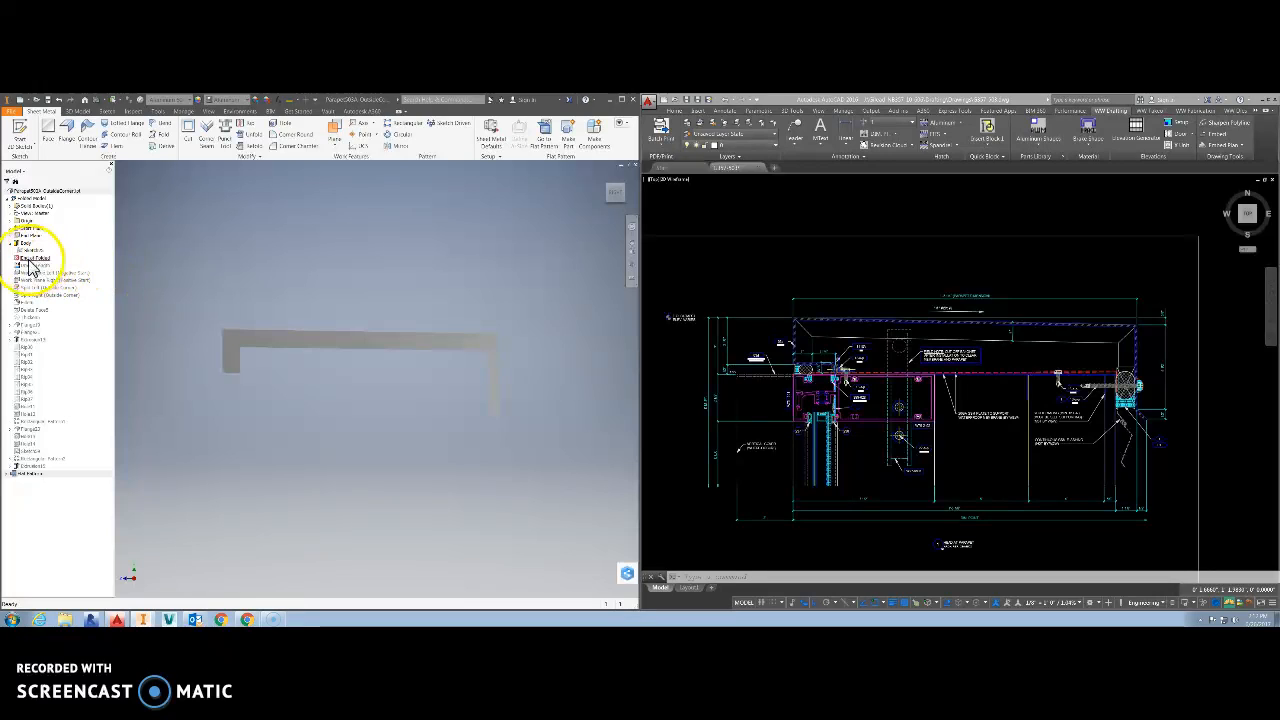
Step: Roll the history forward past the work planes, the outside corner splits and the fillet, and inspect the rounded corner
drag(24, 271, 29, 306)
scroll(291, 324, up, 3)
shift+middle_drag(291, 324, 321, 335)
scroll(512, 406, down, 5)
middle_drag(536, 362, 449, 391)
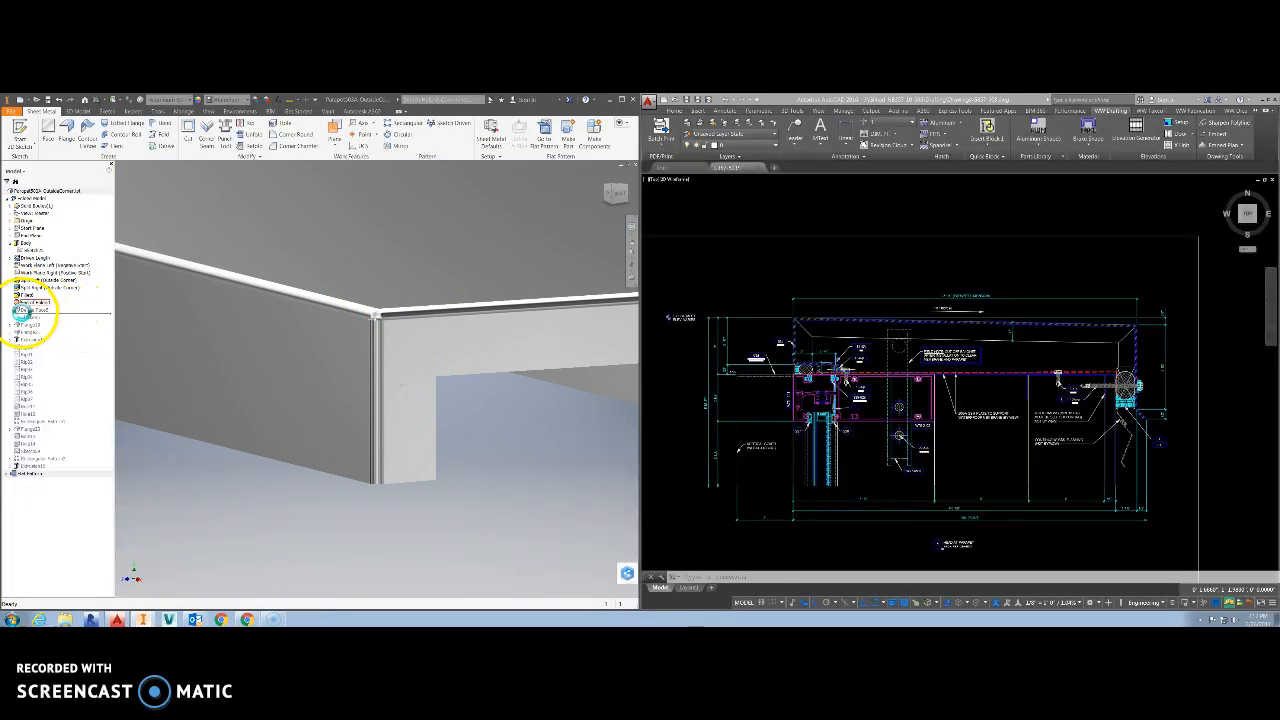
Step: Roll the history forward past the Delete Face feature and inspect the remaining shell from below
drag(24, 311, 25, 311)
click(188, 177)
shift+middle_drag(263, 263, 462, 386)
scroll(298, 358, down, 4)
shift+middle_drag(374, 343, 346, 318)
scroll(275, 292, up, 5)
middle_drag(399, 253, 260, 324)
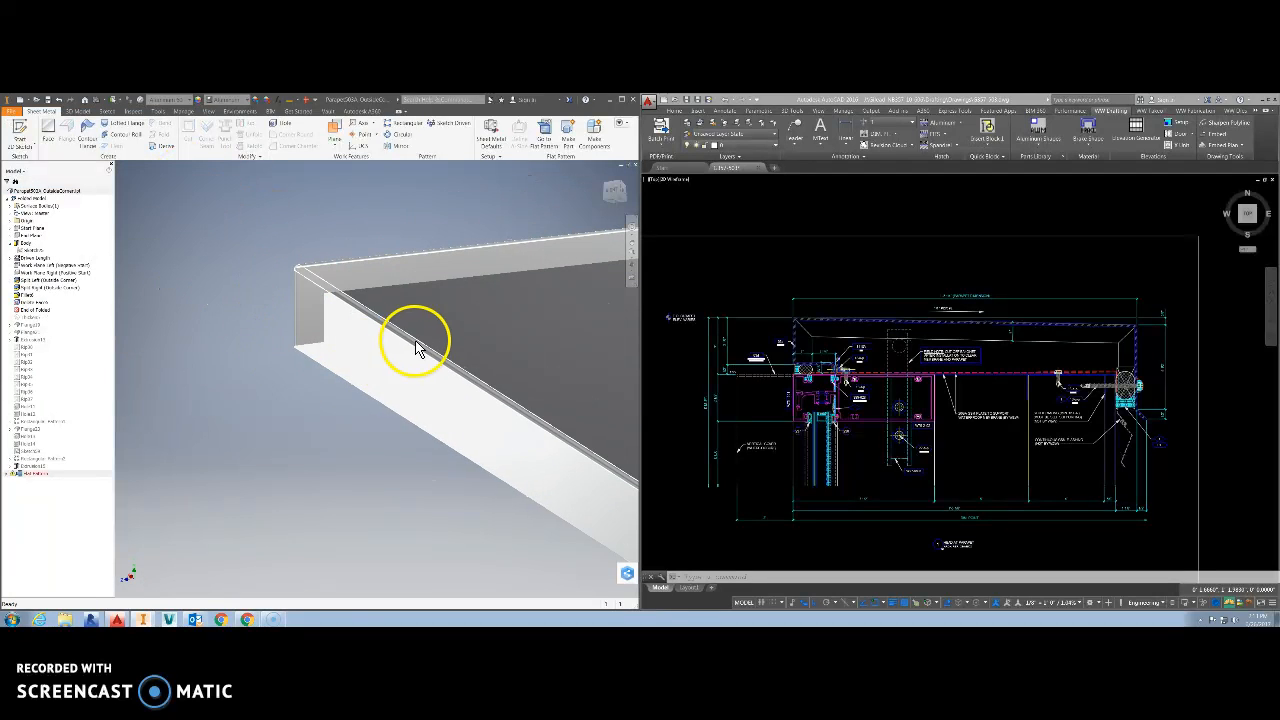
Step: Roll the history forward past the Thicken feature and inspect the sheet thickness at the lower edges
drag(19, 312, 24, 322)
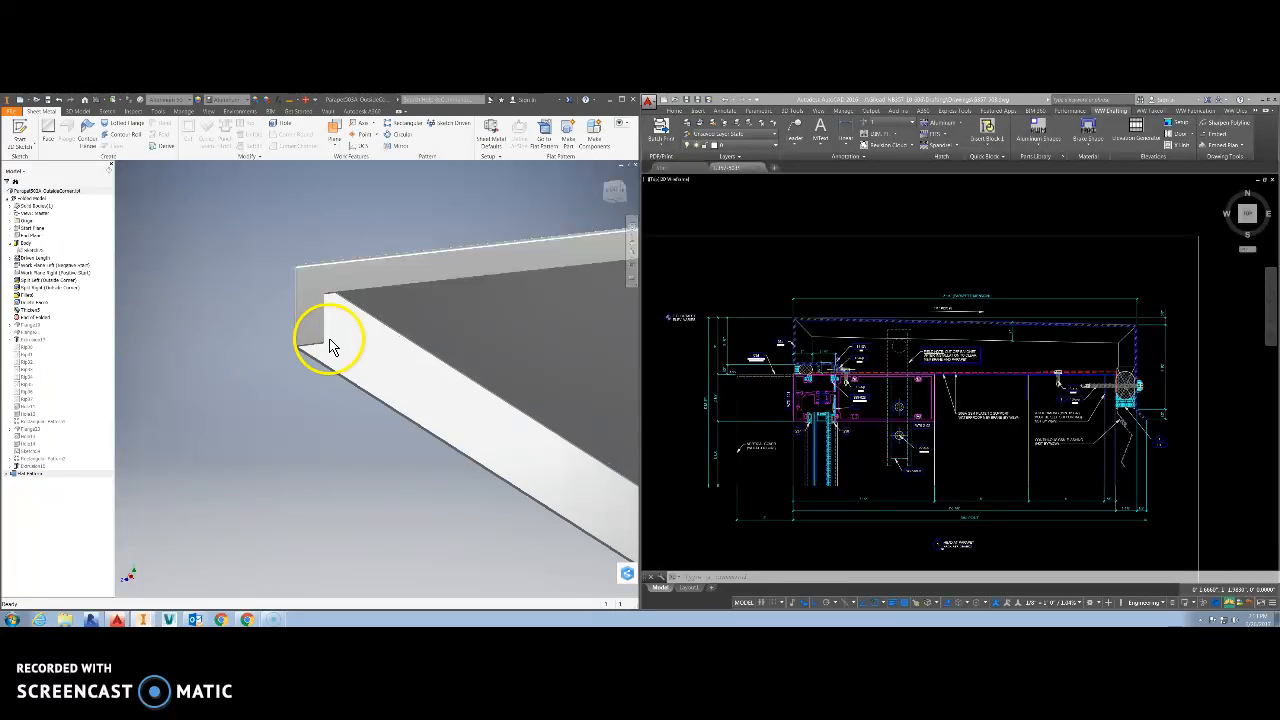
middle_drag(351, 346, 382, 398)
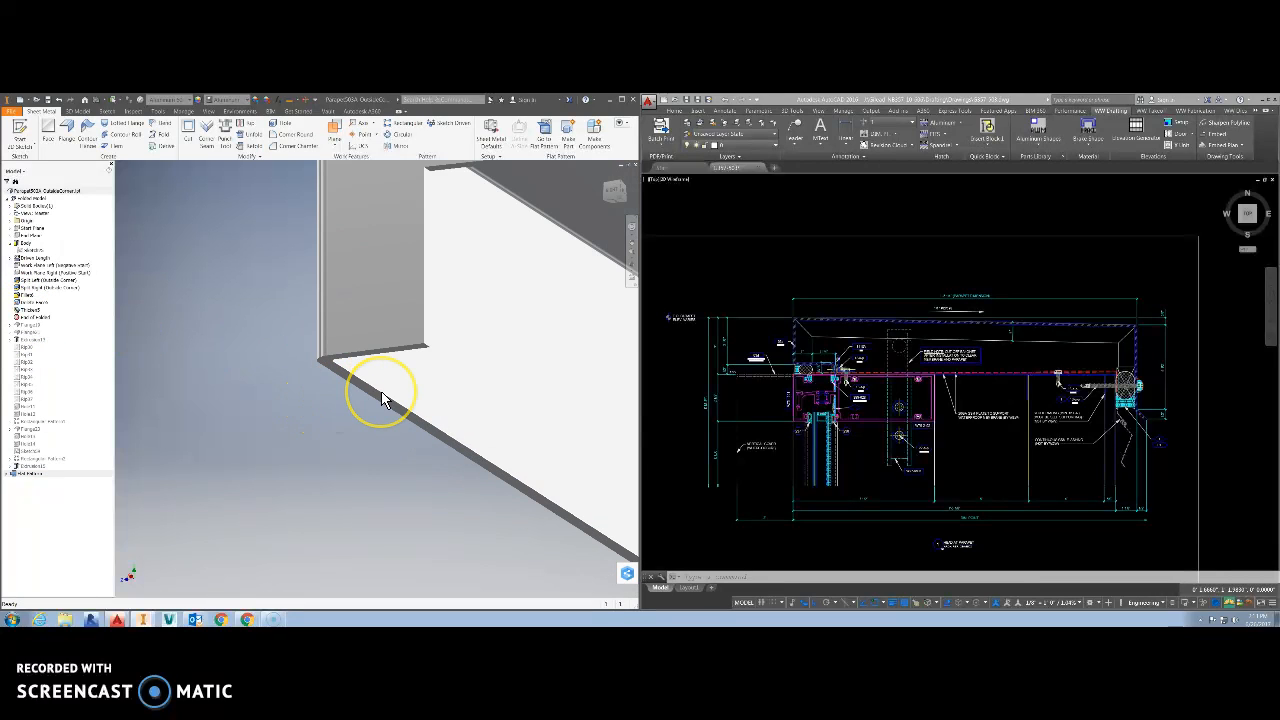
scroll(406, 349, down, 4)
middle_drag(476, 350, 323, 294)
Step: Roll the history forward past the next two flange features and inspect the flange along the long lower edge
scroll(346, 324, down, 3)
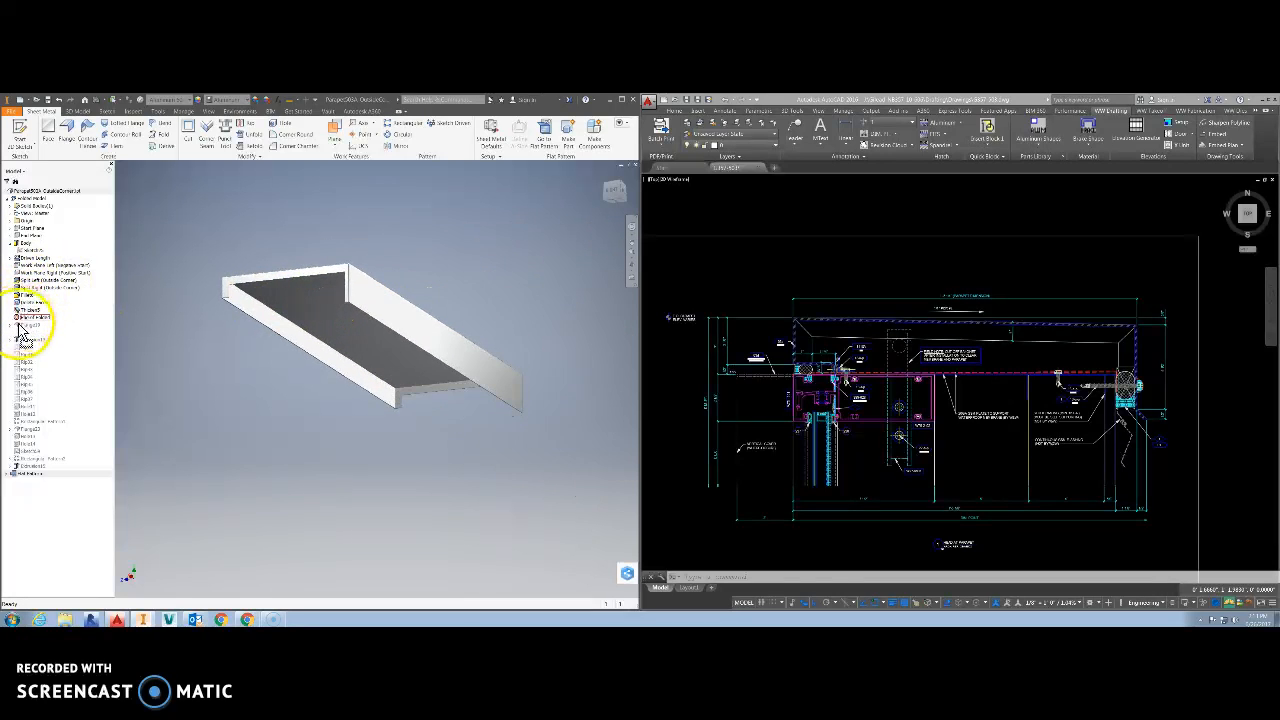
scroll(220, 308, up, 5)
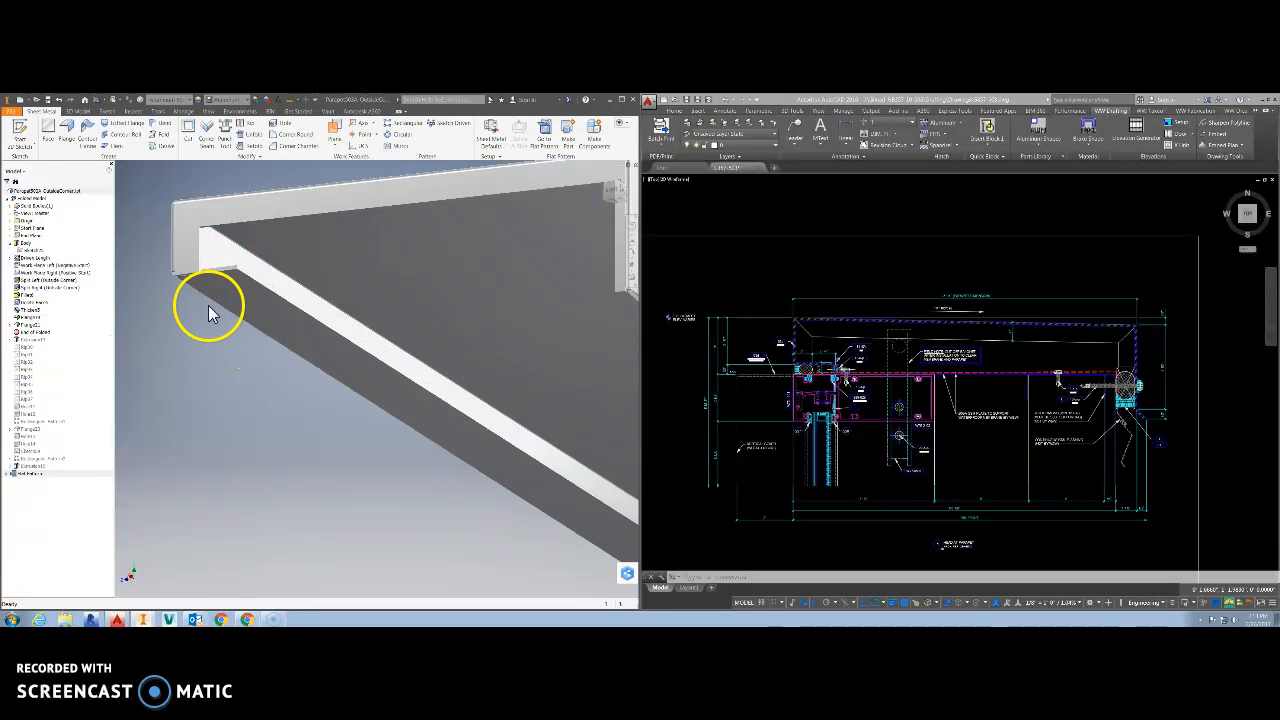
scroll(210, 313, down, 2)
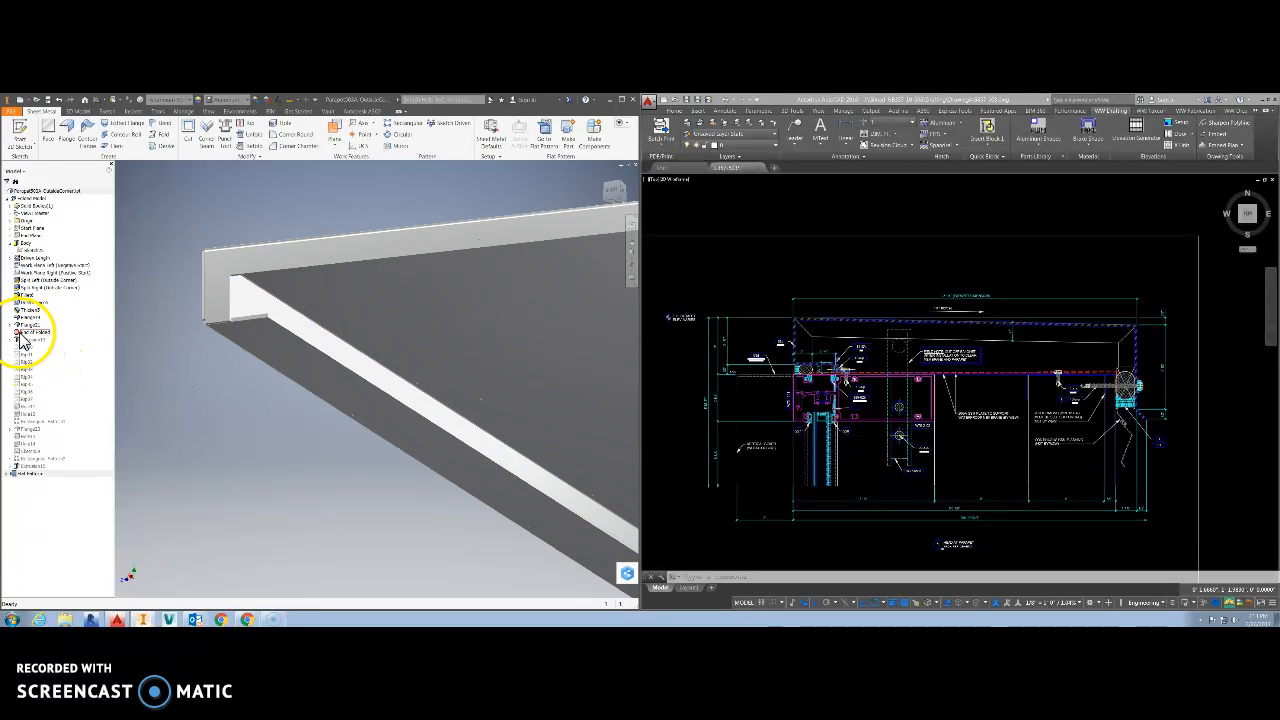
Step: Roll the history forward past the extrusion and the group of rip features, and inspect the corner seams
drag(22, 347, 34, 400)
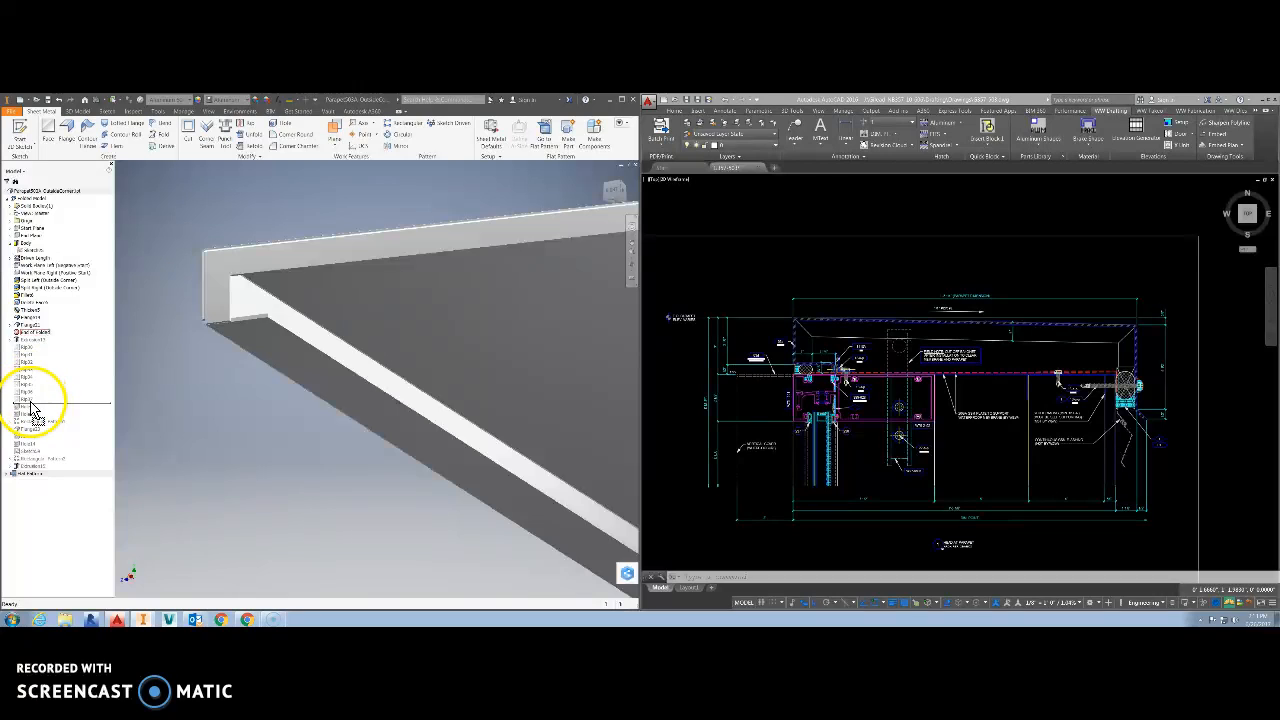
scroll(238, 277, up, 3)
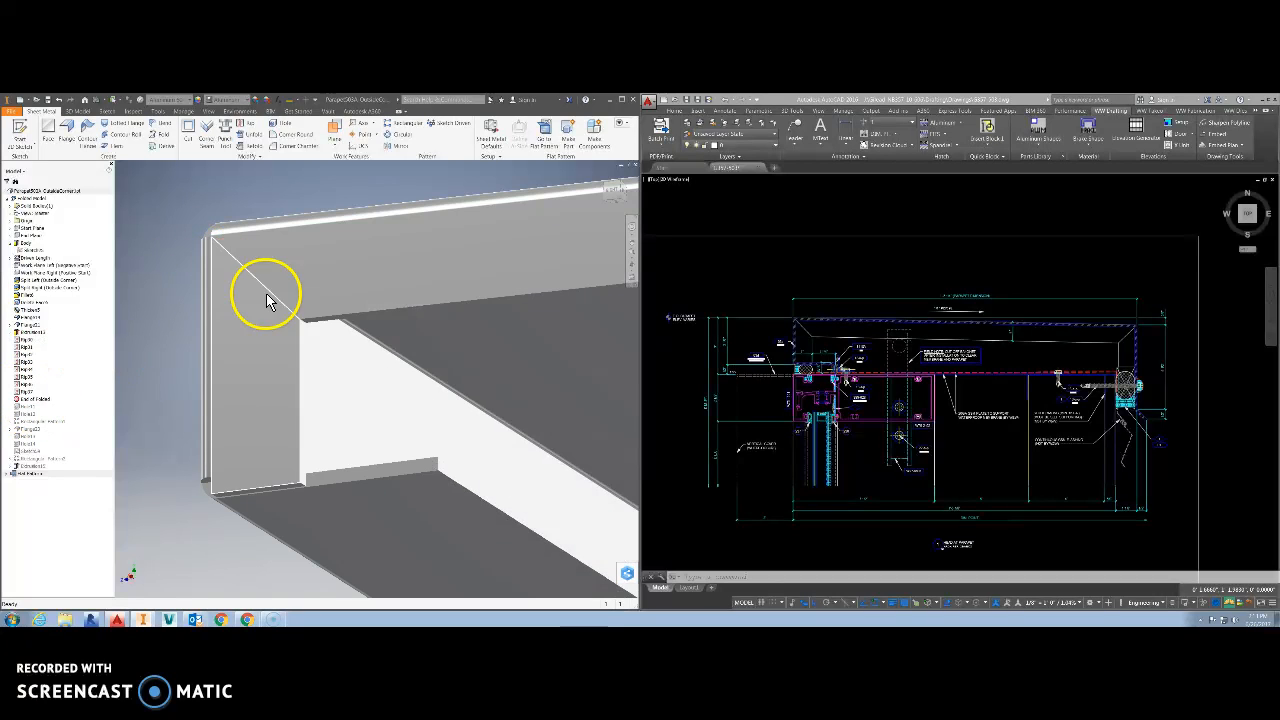
shift+middle_drag(277, 294, 370, 328)
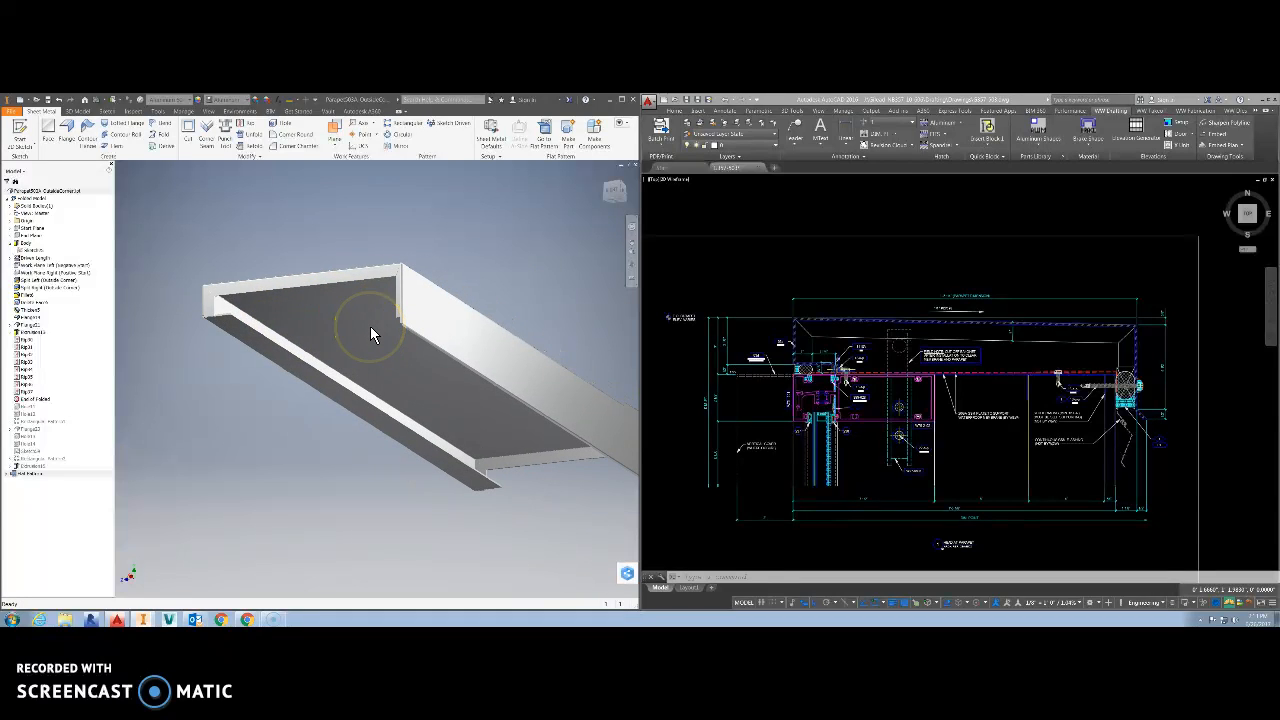
Step: Roll the history forward past the next two hole features and inspect the hole in the coping's outer leg
middle_drag(332, 326, 300, 291)
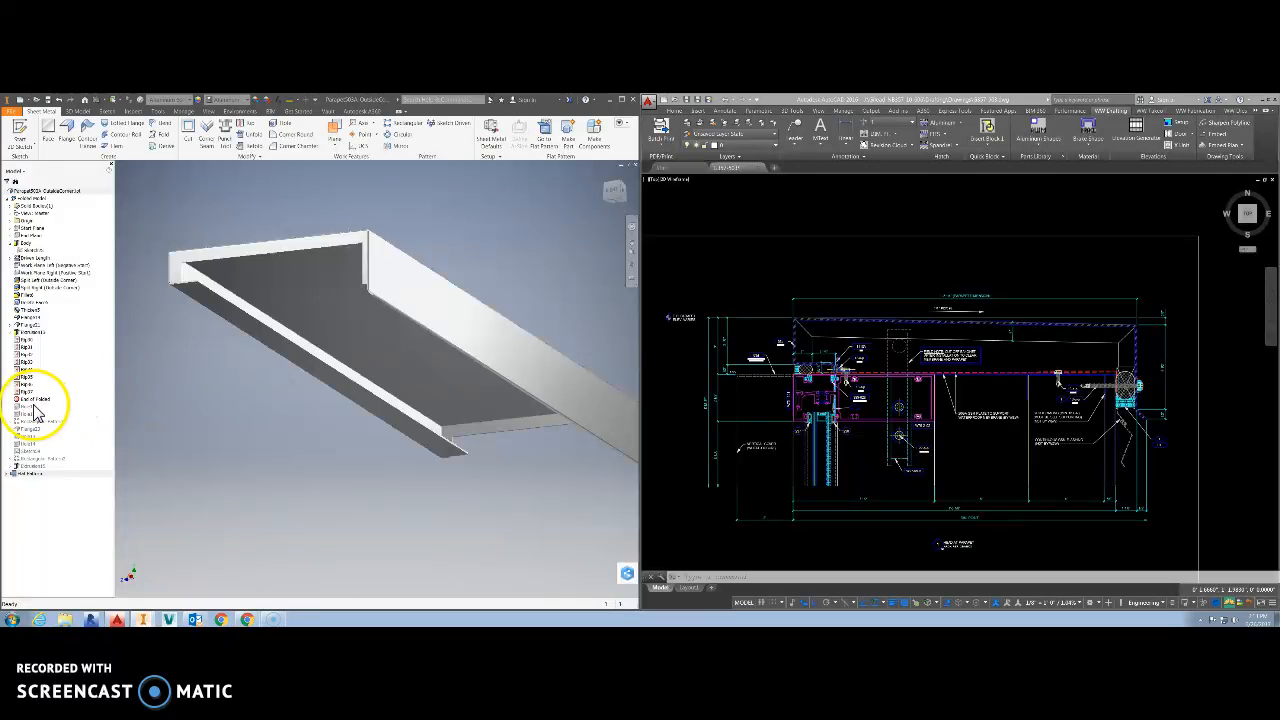
shift+middle_drag(240, 374, 336, 400)
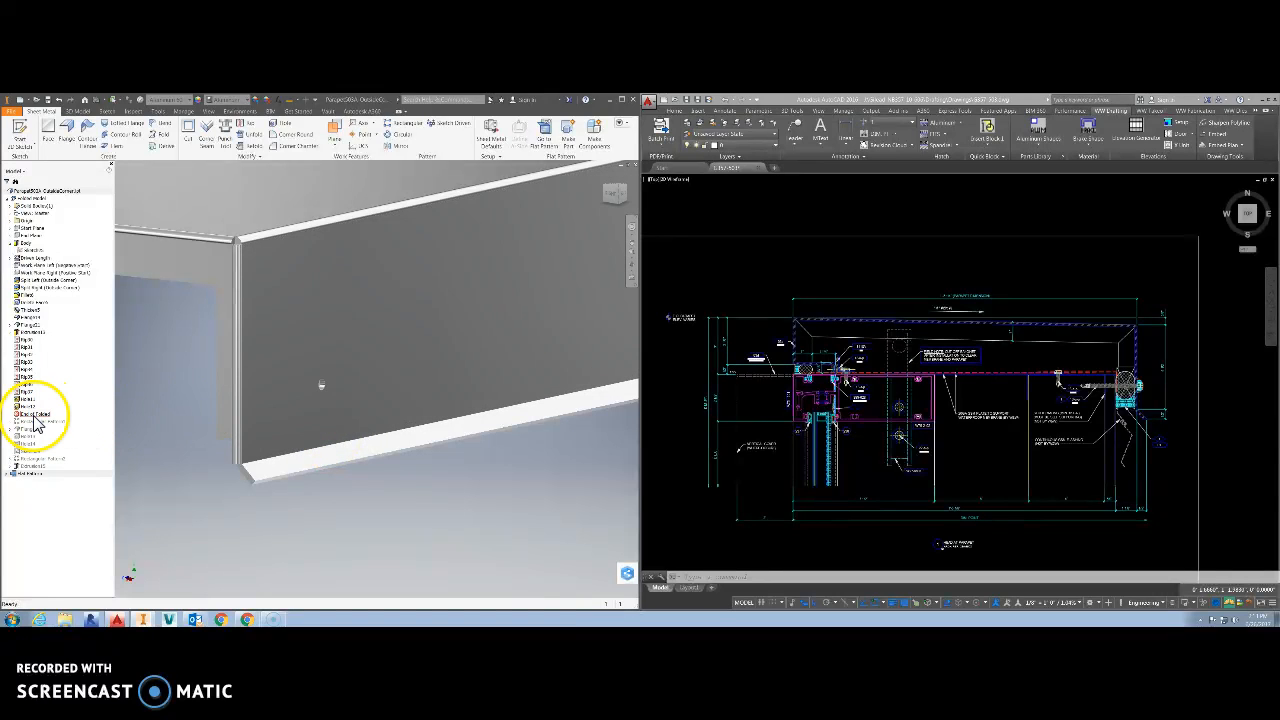
Step: Roll the history forward past the rectangular hole pattern and the next flange, and compare the inner flange with the AutoCAD section detail
shift+middle_drag(374, 374, 440, 383)
scroll(440, 383, down, 5)
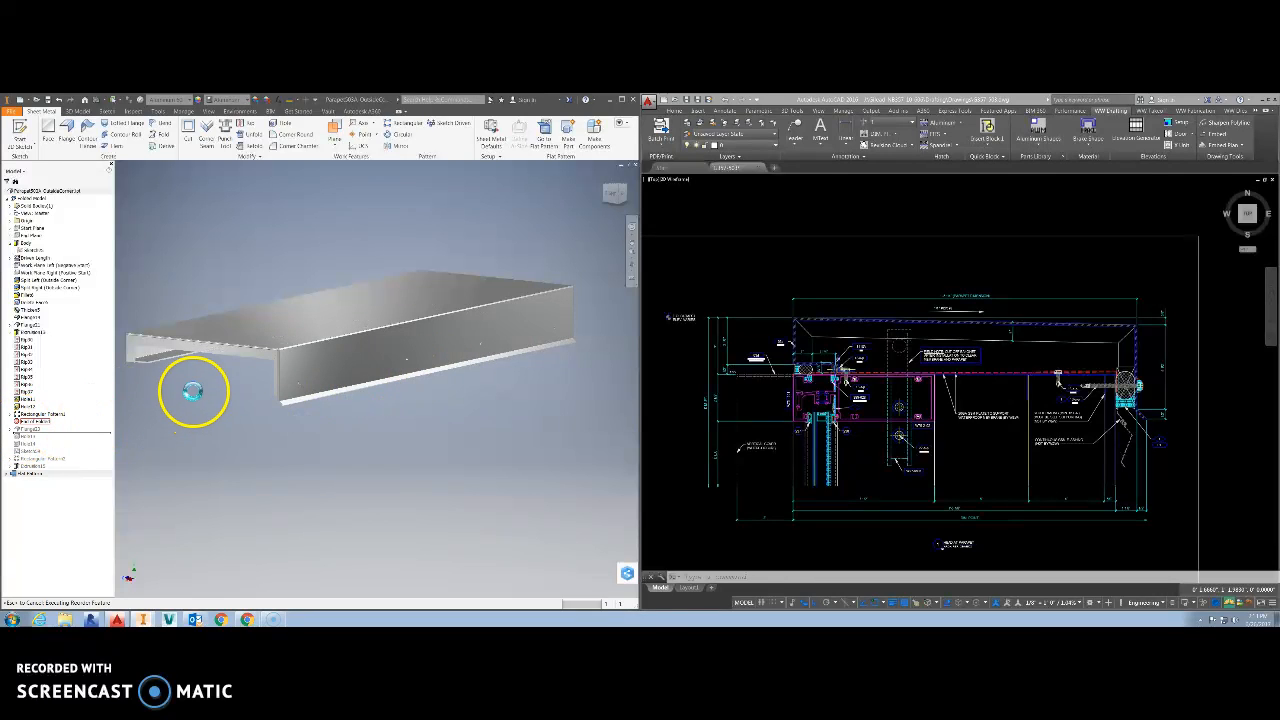
middle_drag(194, 380, 298, 410)
scroll(267, 400, up, 5)
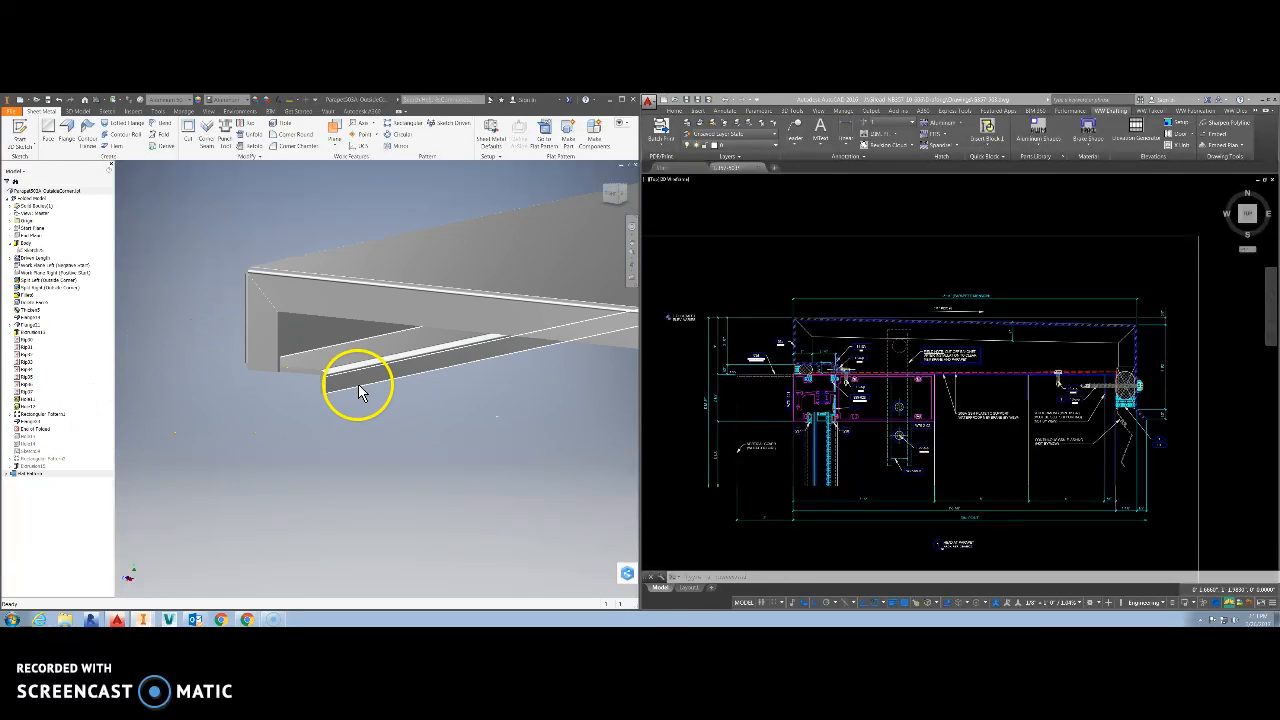
scroll(818, 370, up, 5)
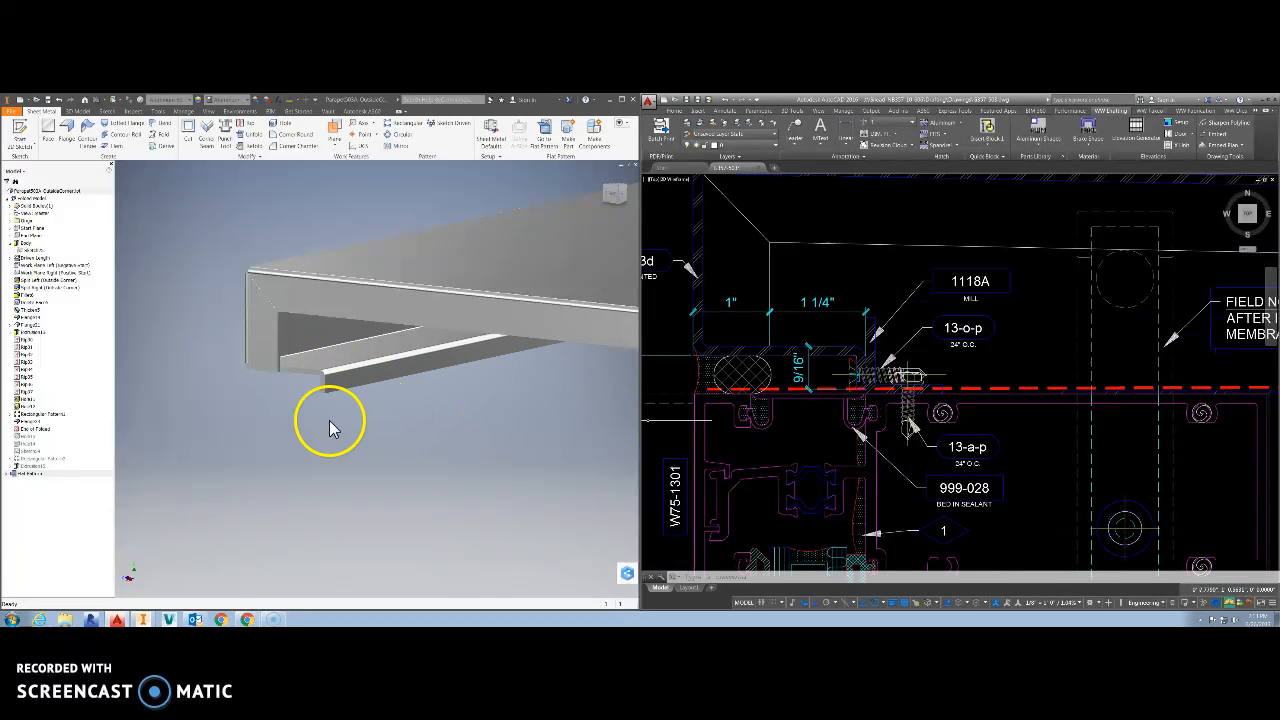
Step: Roll the history forward past all remaining features to the end of the folded part, and show the complete coping in its home view
drag(22, 432, 24, 474)
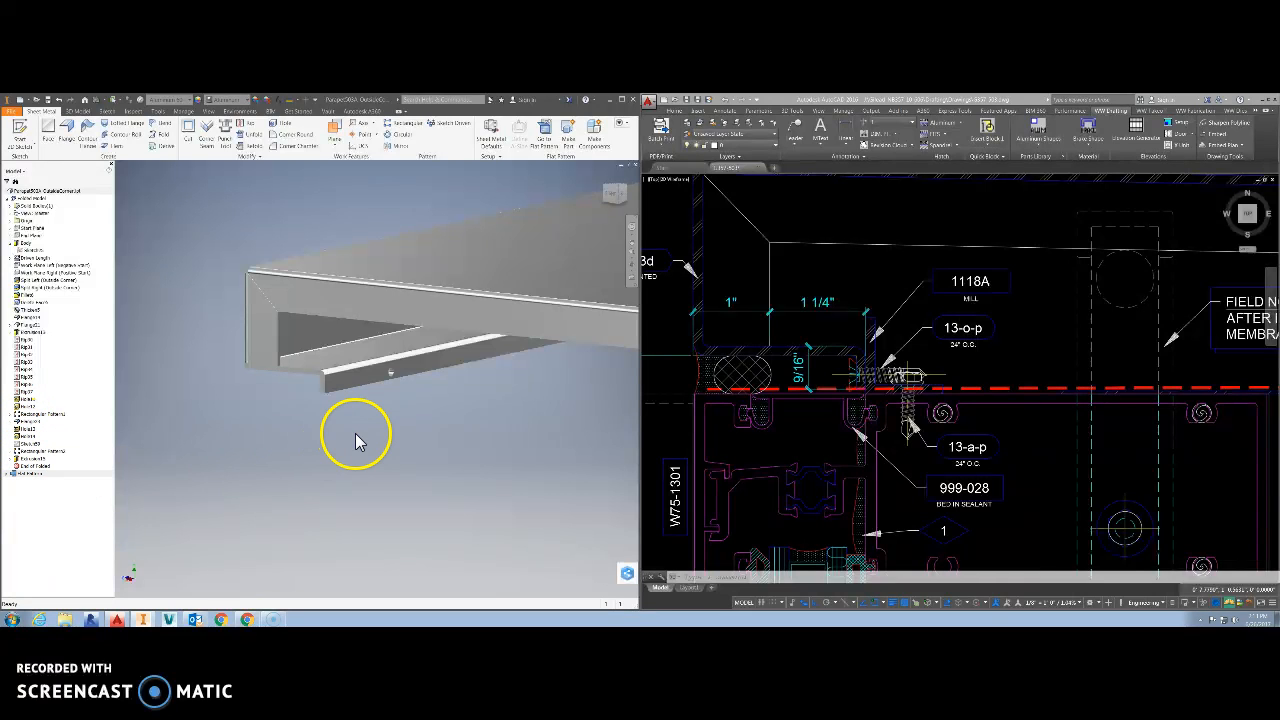
shift+middle_drag(361, 381, 419, 393)
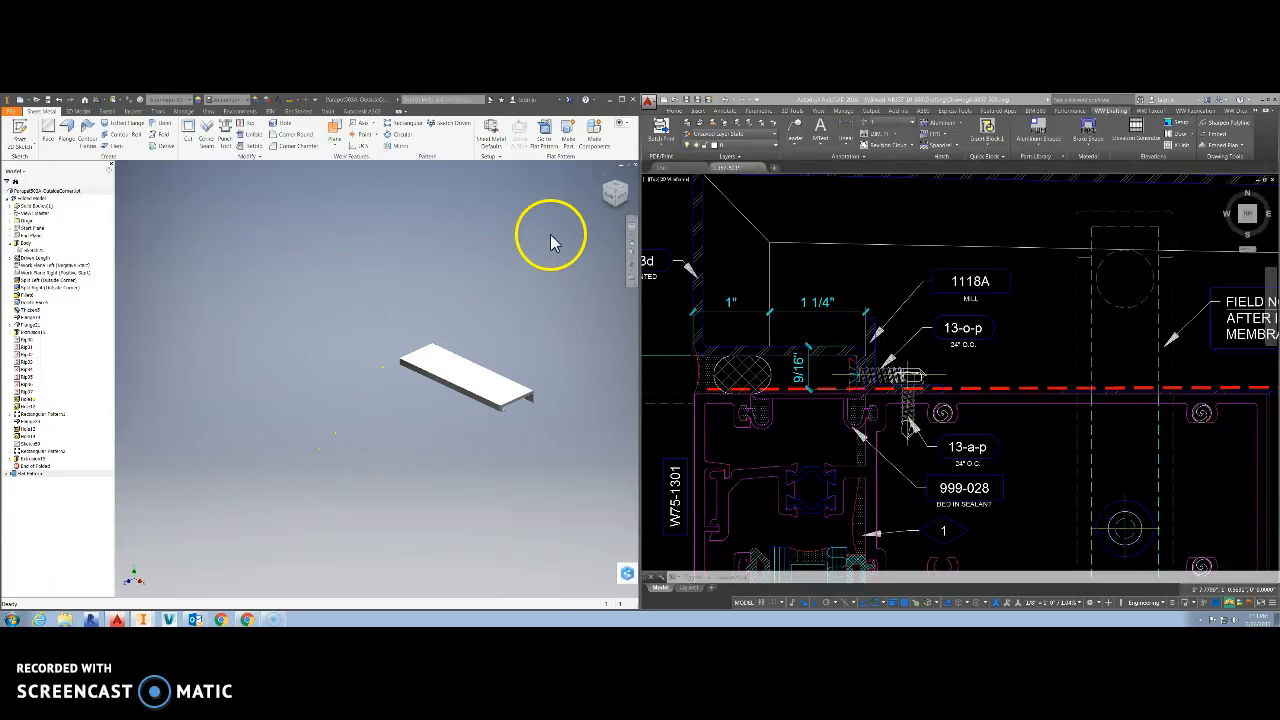
click(603, 178)
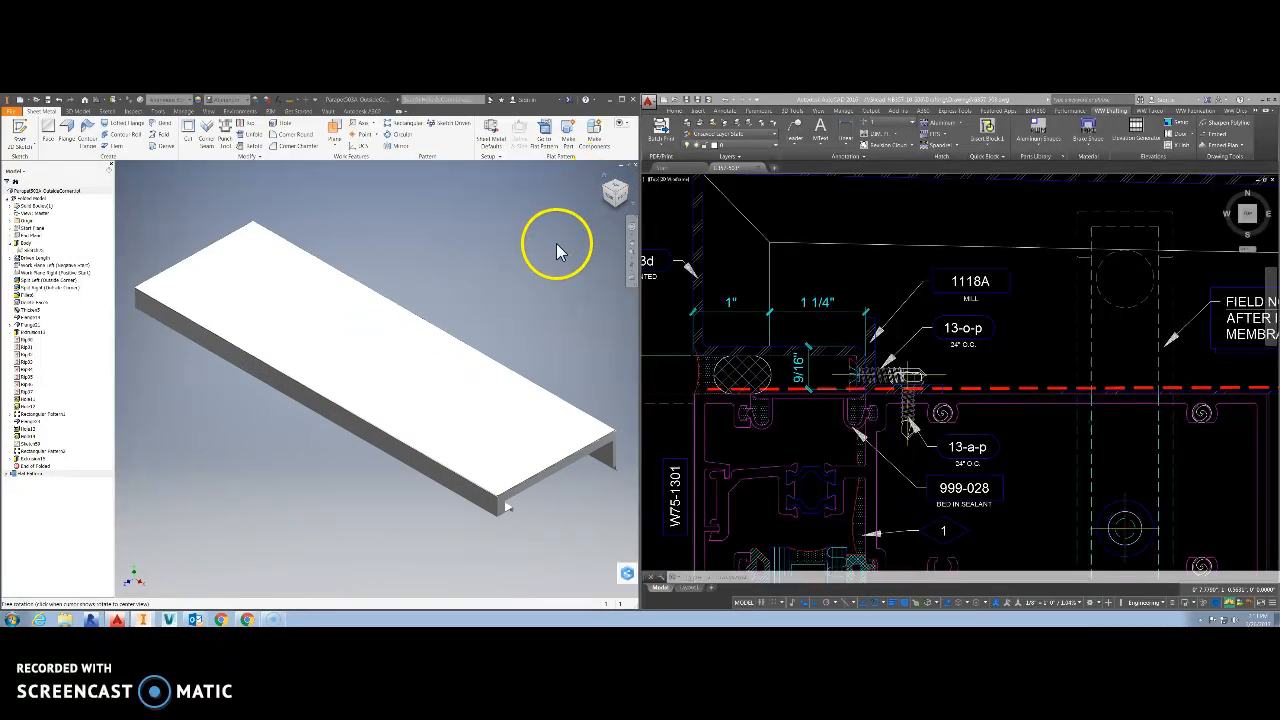
Step: Open the coping's flat pattern, examine its outline, bend lines and holes, and return to the folded part
click(540, 133)
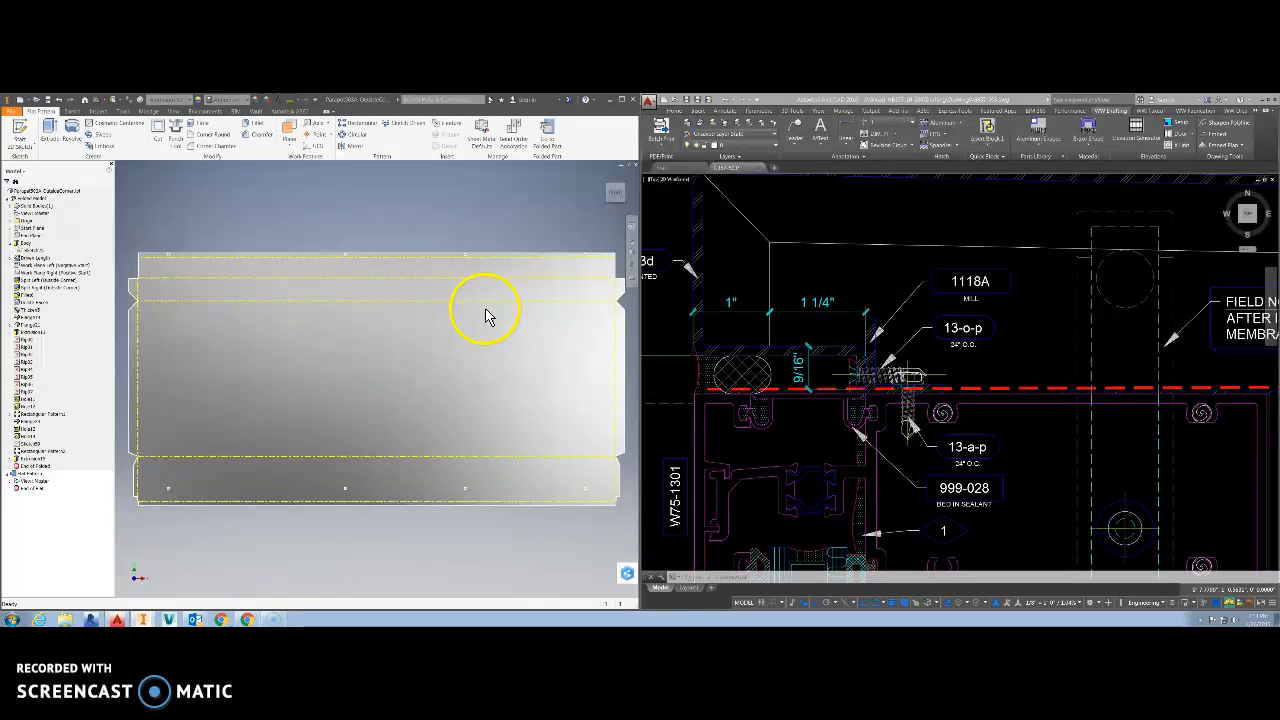
scroll(470, 318, down, 2)
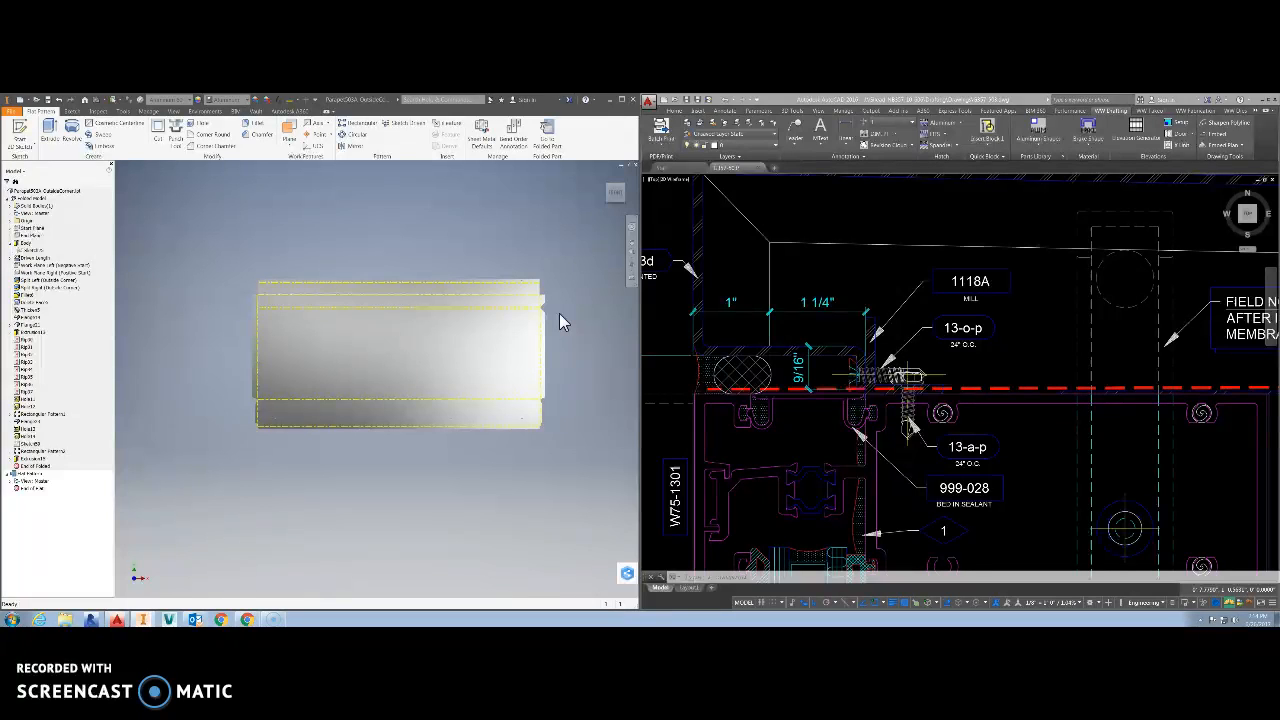
click(547, 130)
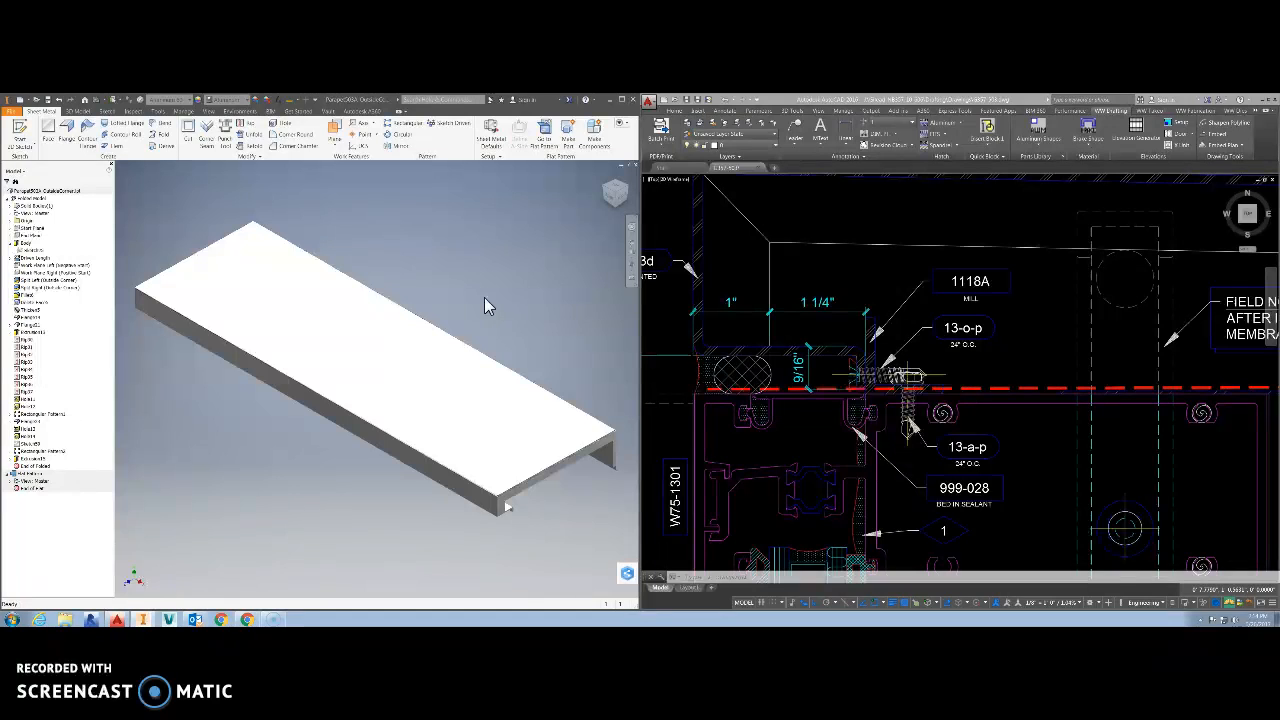
scroll(929, 340, down, 5)
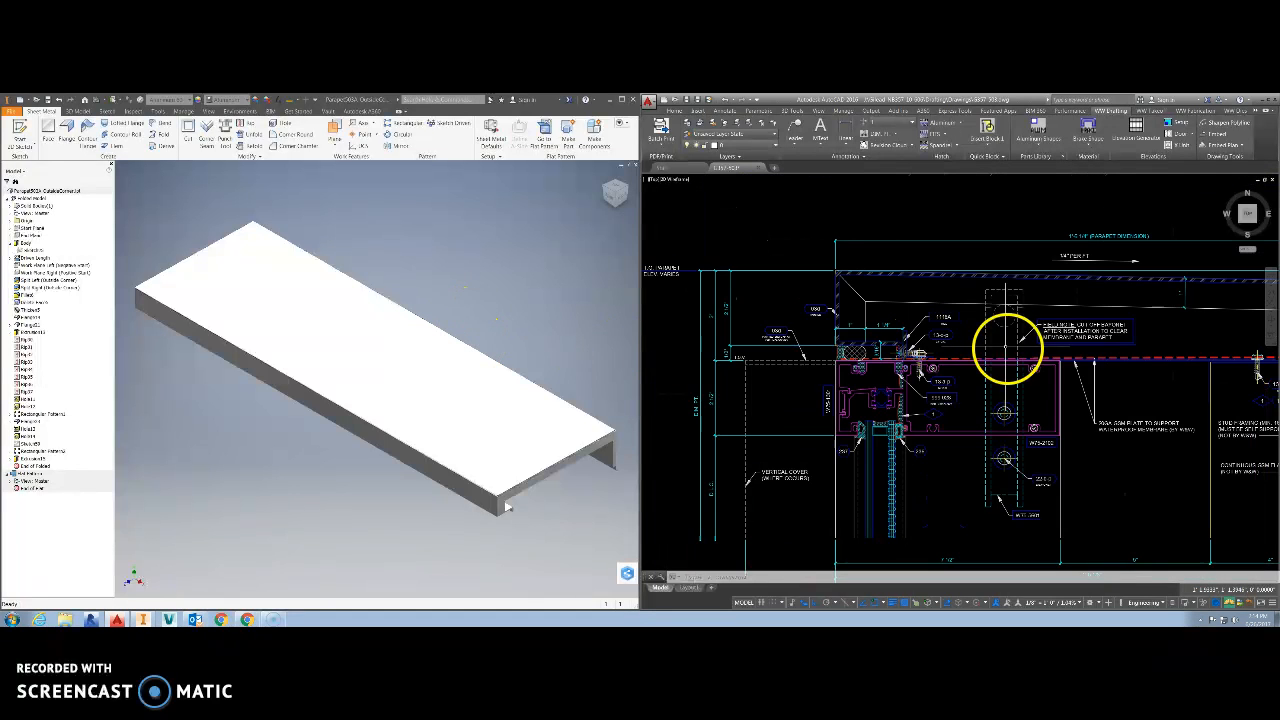